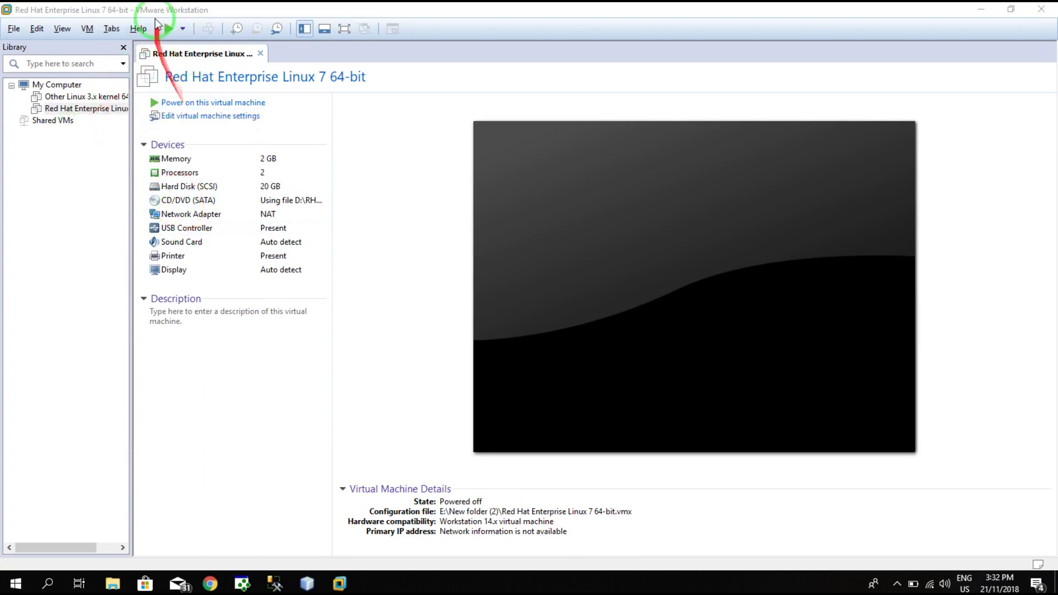
- Close the Red Hat tab and start a Typical new virtual machine from My Computer
left_click(262, 54)
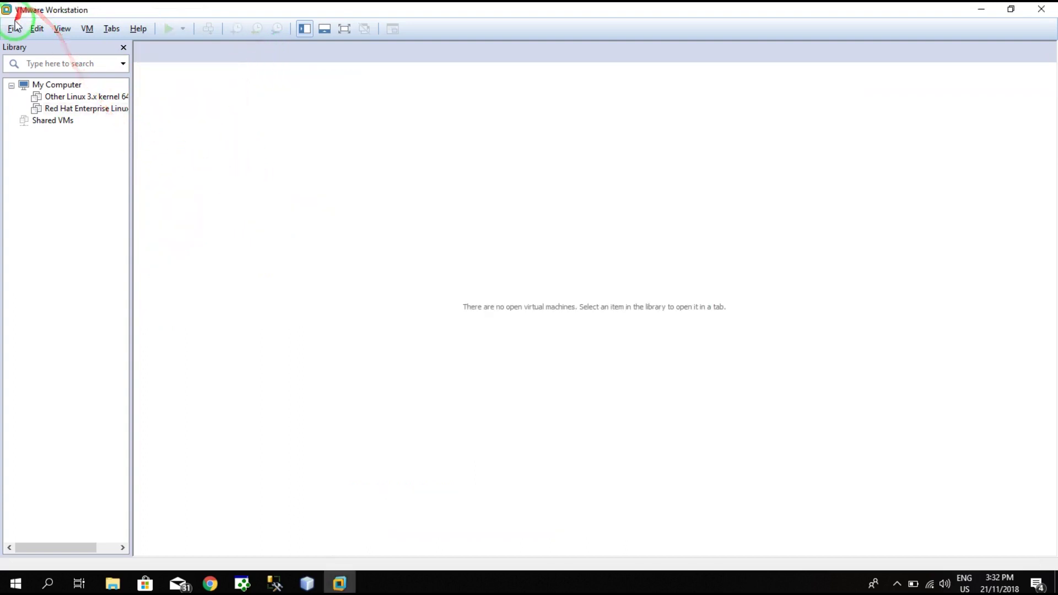
left_click(61, 84)
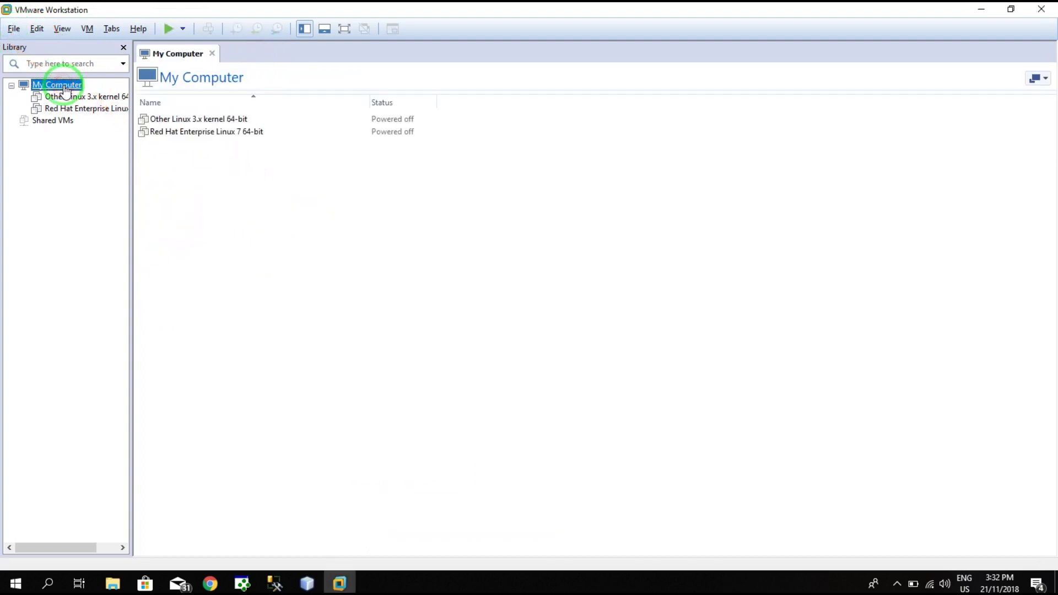
left_click(13, 28)
left_click(35, 48)
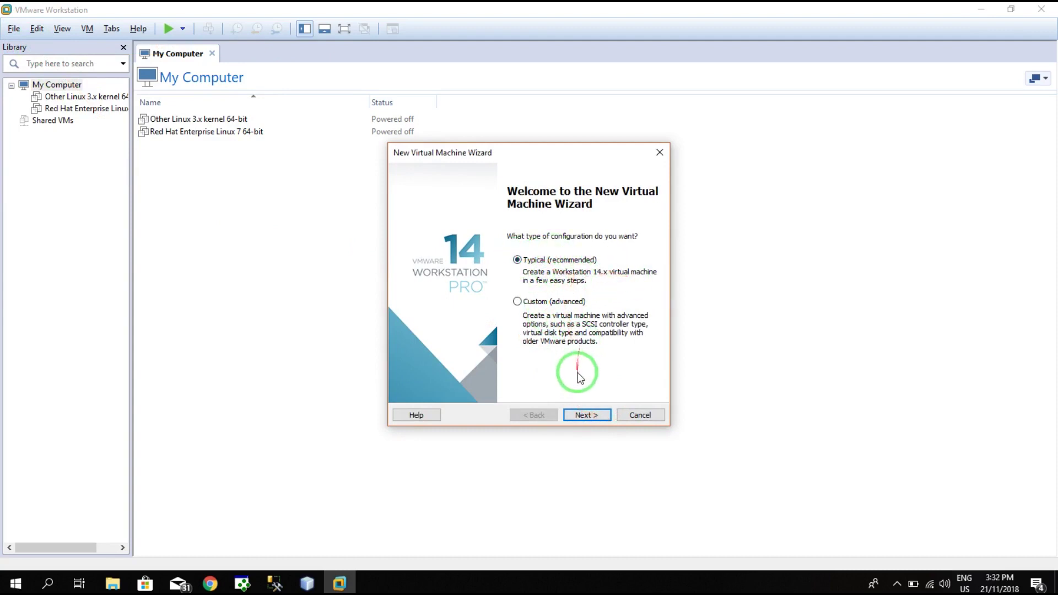
left_click(595, 416)
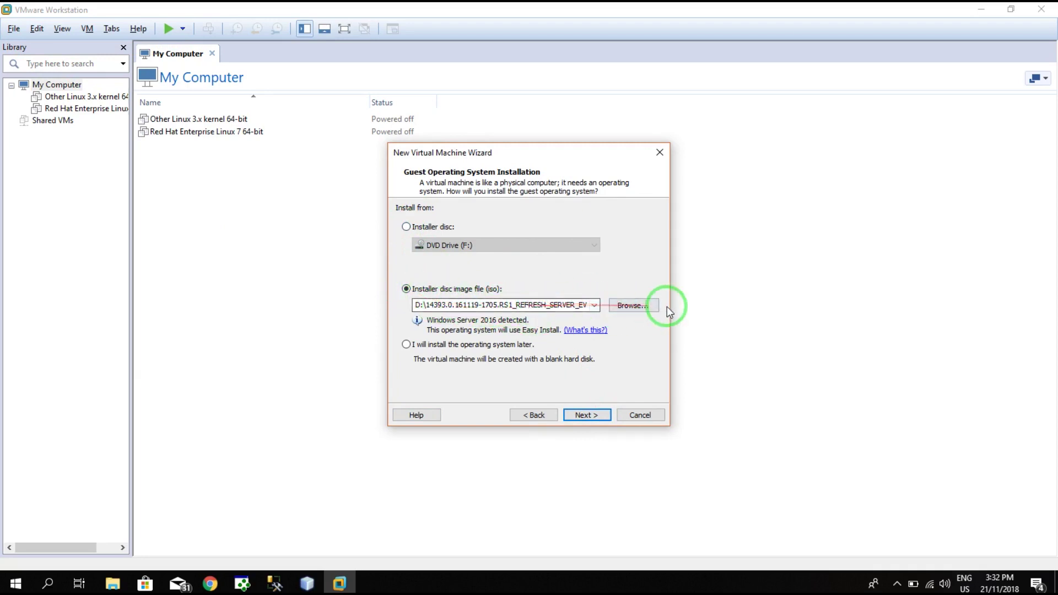
- Use the 14393 Windows Server 2016 ISO on Local Disk (D:) as the installer disc image
left_click(646, 307)
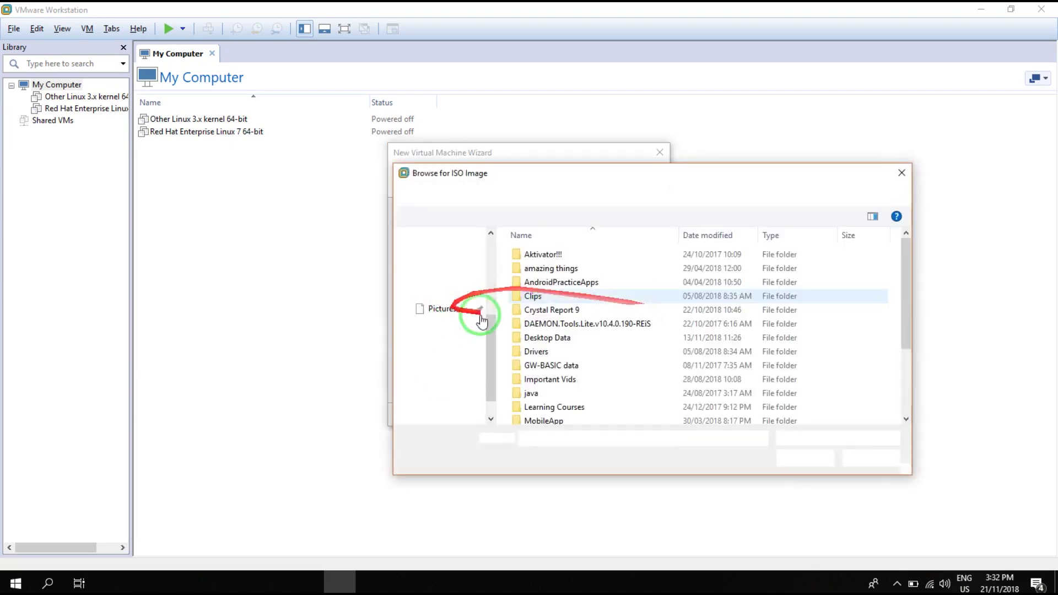
scroll(621, 384, "down", 3)
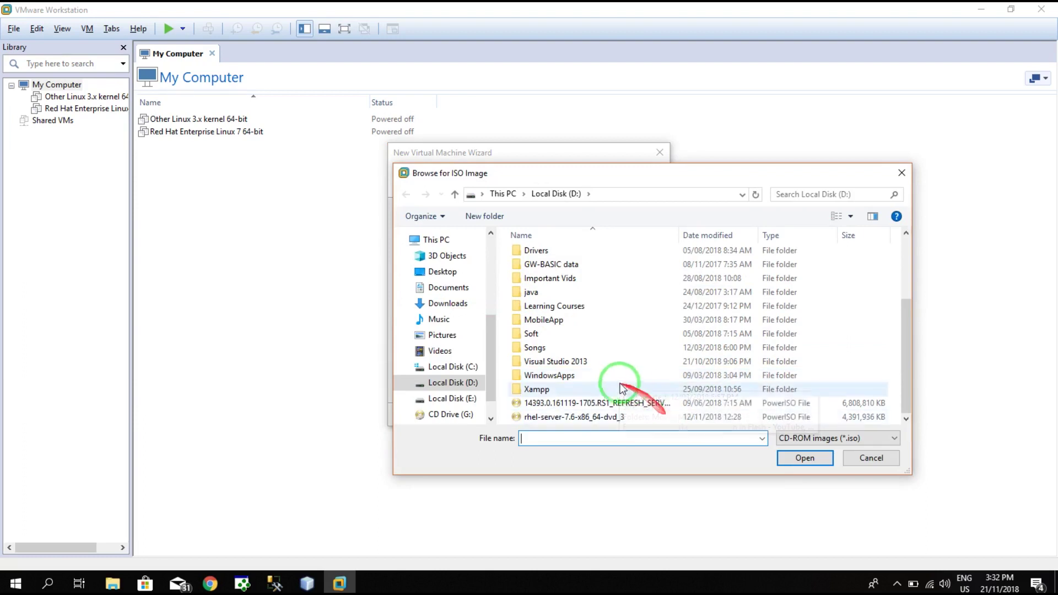
left_click(624, 405)
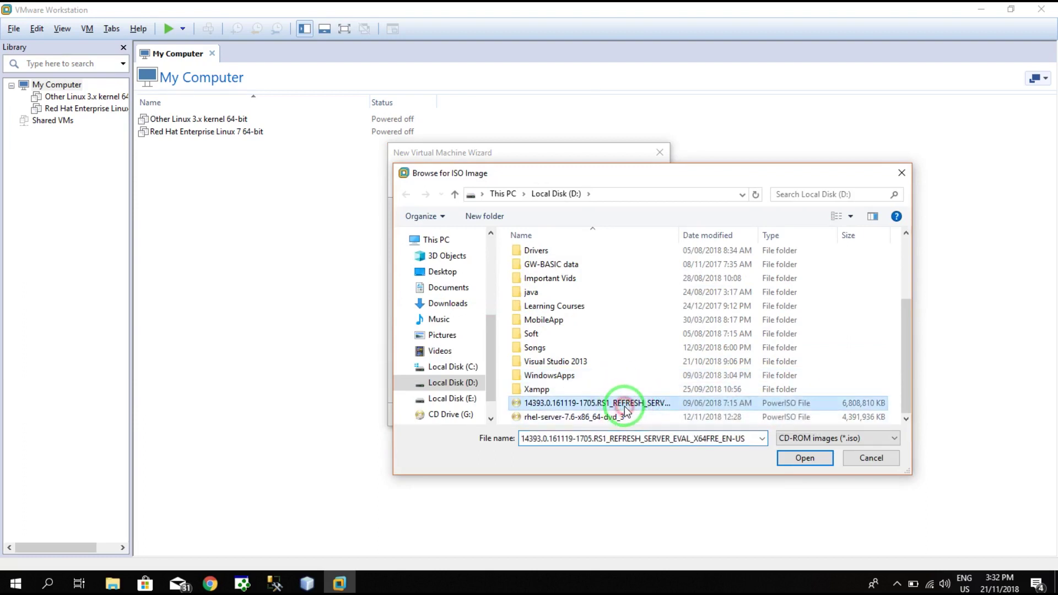
left_click(805, 459)
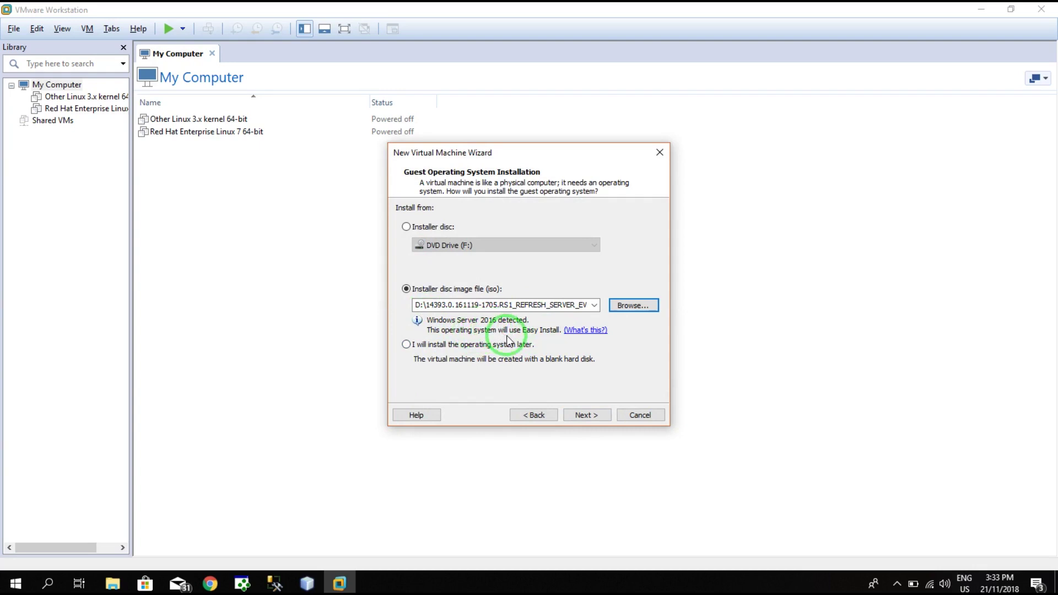
left_click(588, 416)
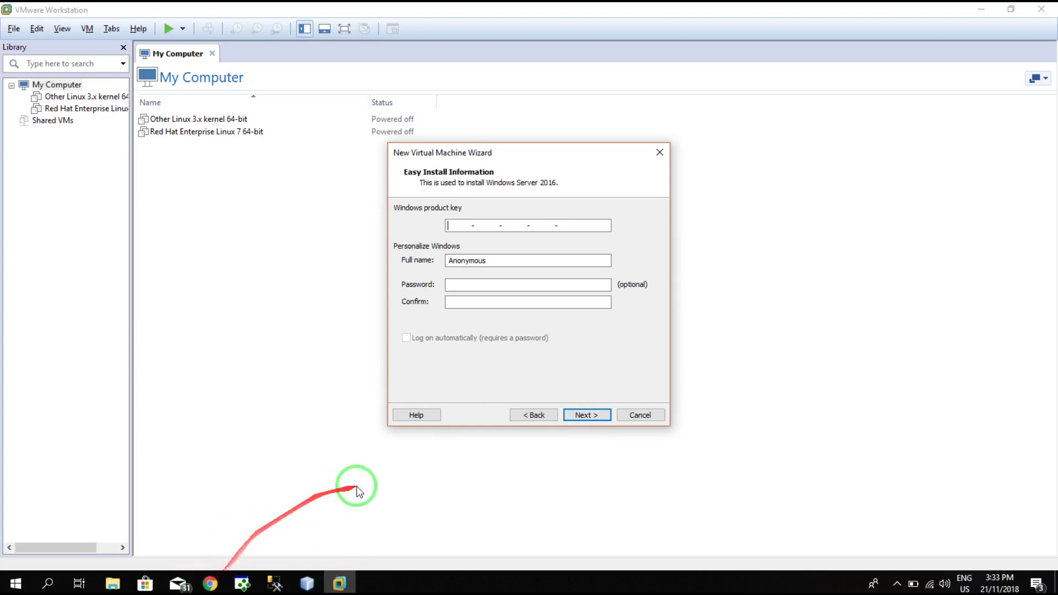
- Search Chrome for 'windows server 2016 activation key' and copy the Datacenter setup key
left_click(210, 583)
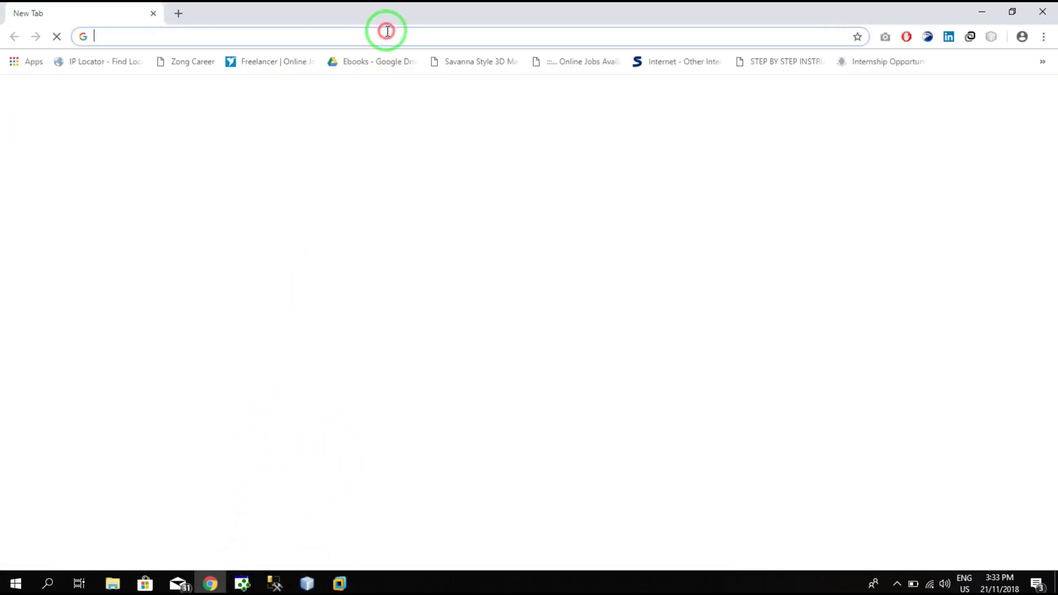
type("windows s")
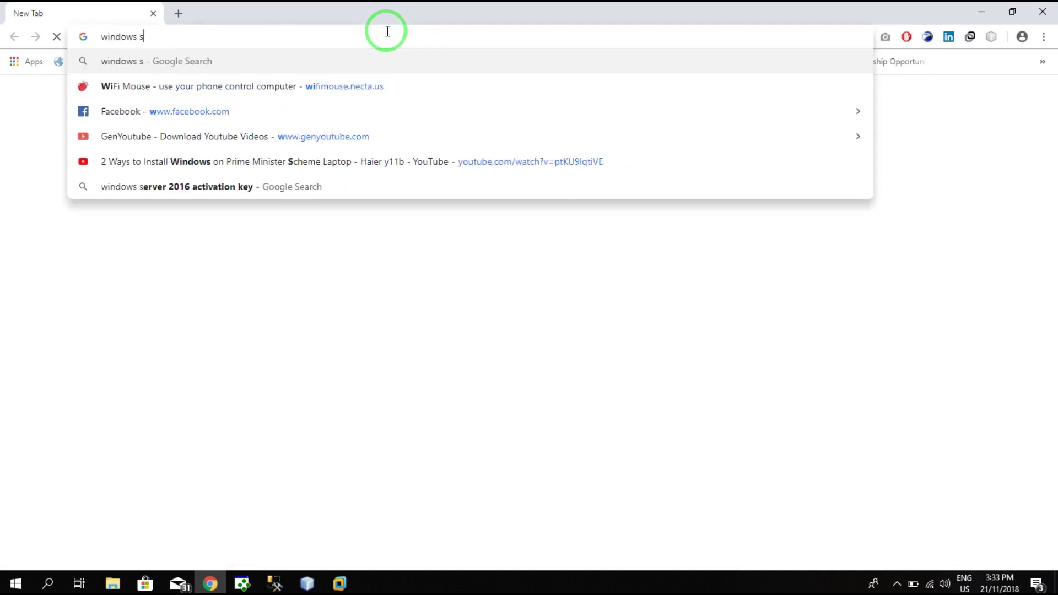
type("erver 2016 b")
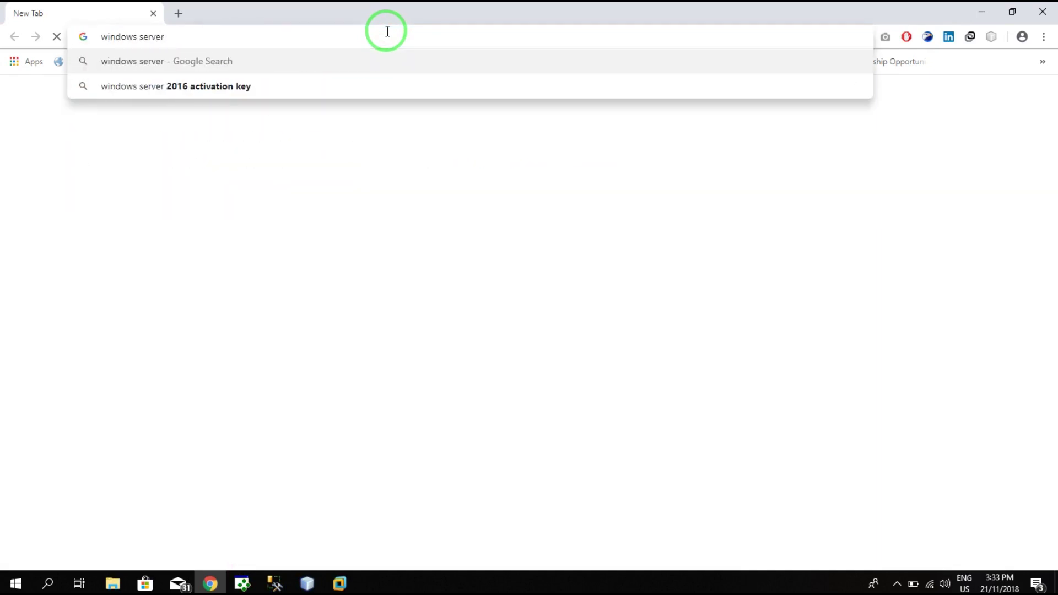
key("BackSpace")
key("Down")
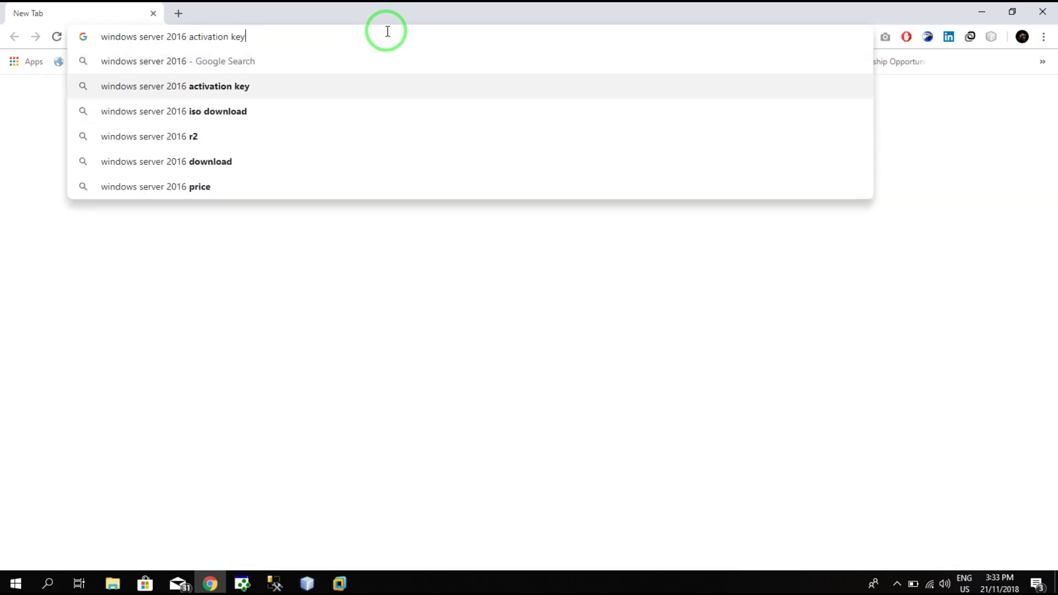
key("Return")
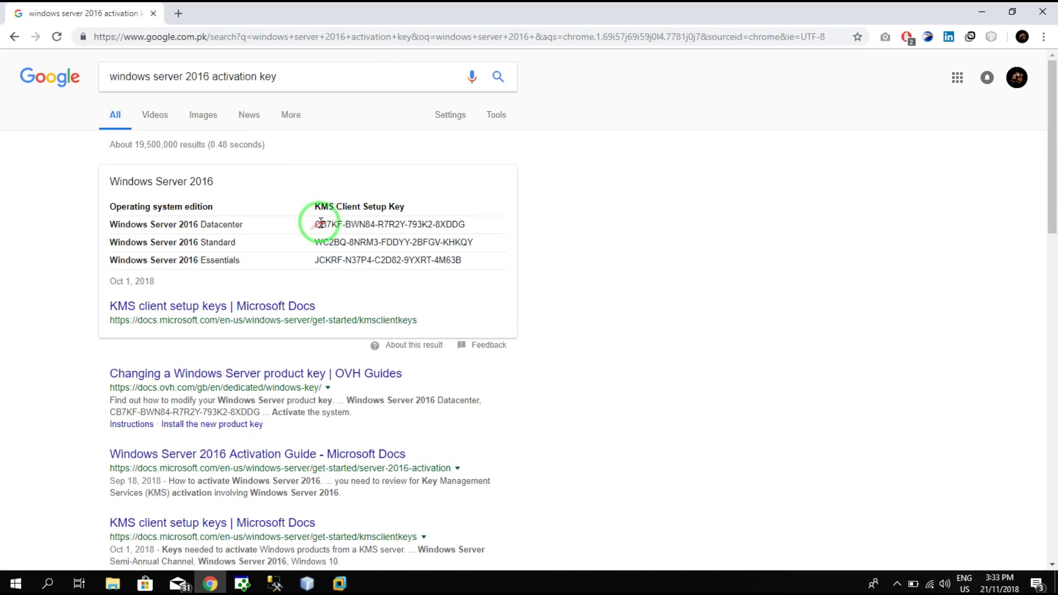
left_click_drag(315, 228, 467, 229)
key("ctrl+c")
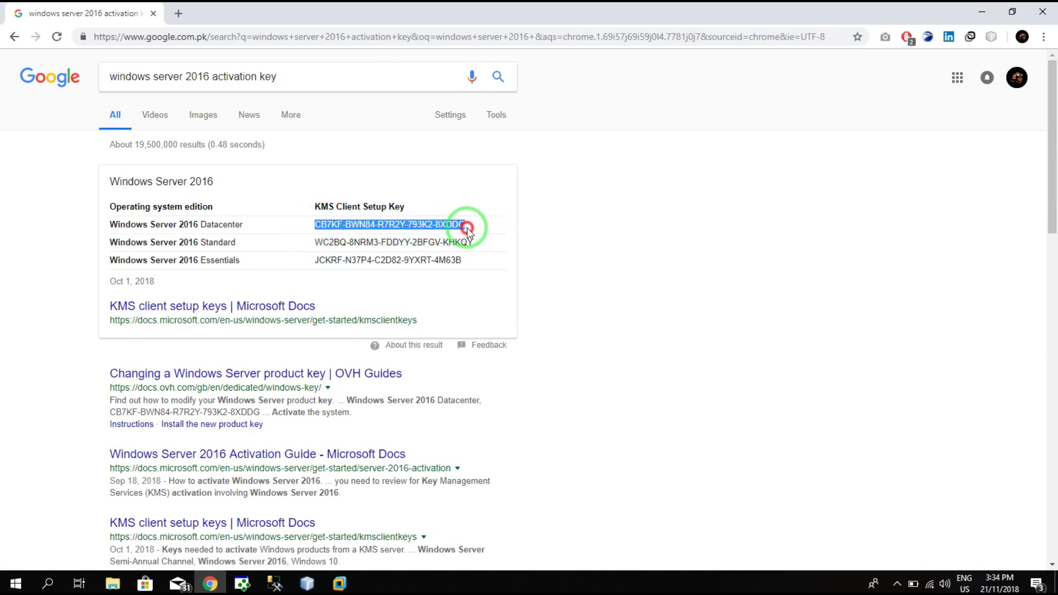
- Paste the copied Datacenter key into the wizard's Windows product key field
left_click(345, 583)
left_click(461, 226)
right_click(462, 226)
left_click(498, 282)
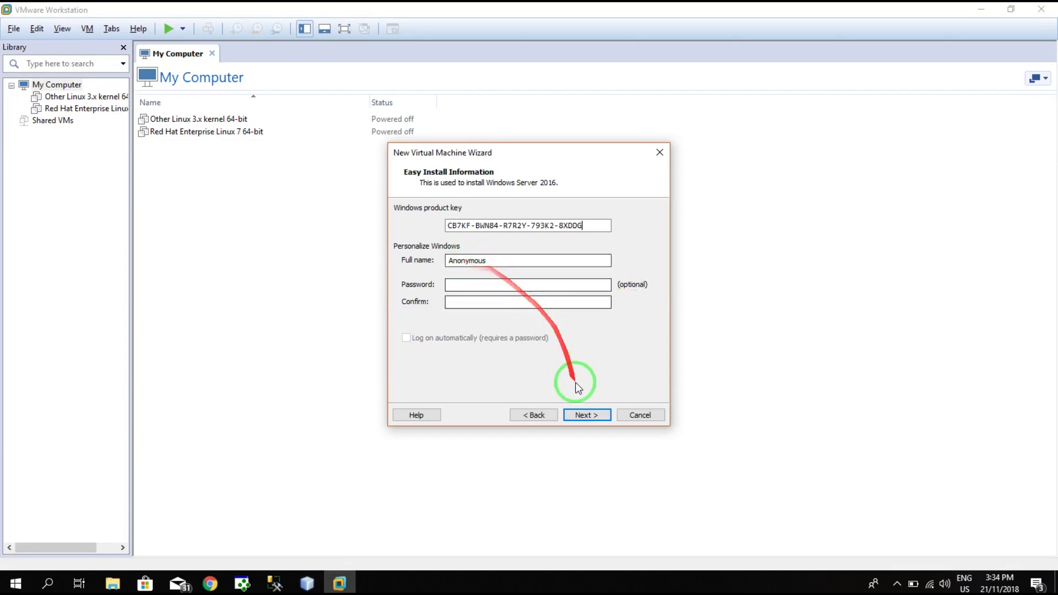
- Accept the Easy Install information and continue to the Name the Virtual Machine page
left_click(587, 416)
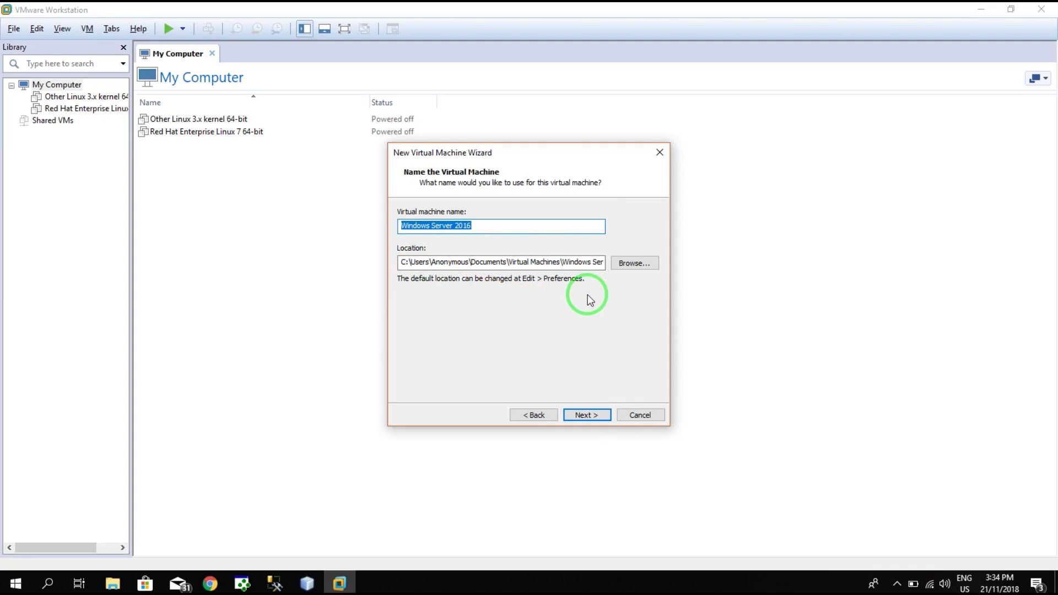
- Set the VM location to a new 'Windows server installation' folder on Local Disk (E:)
left_click(638, 262)
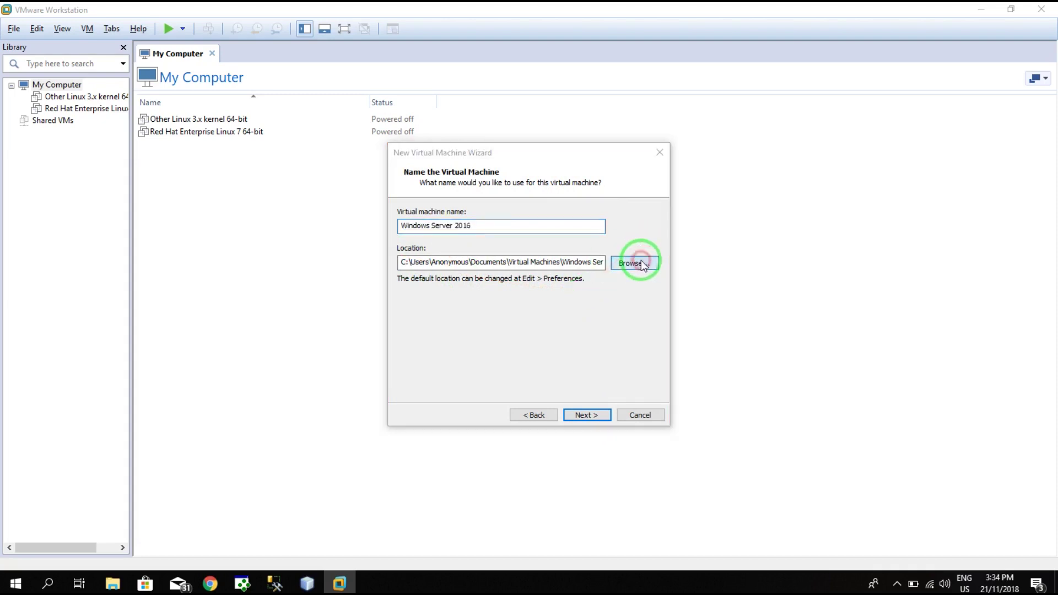
scroll(507, 305, "down", 5)
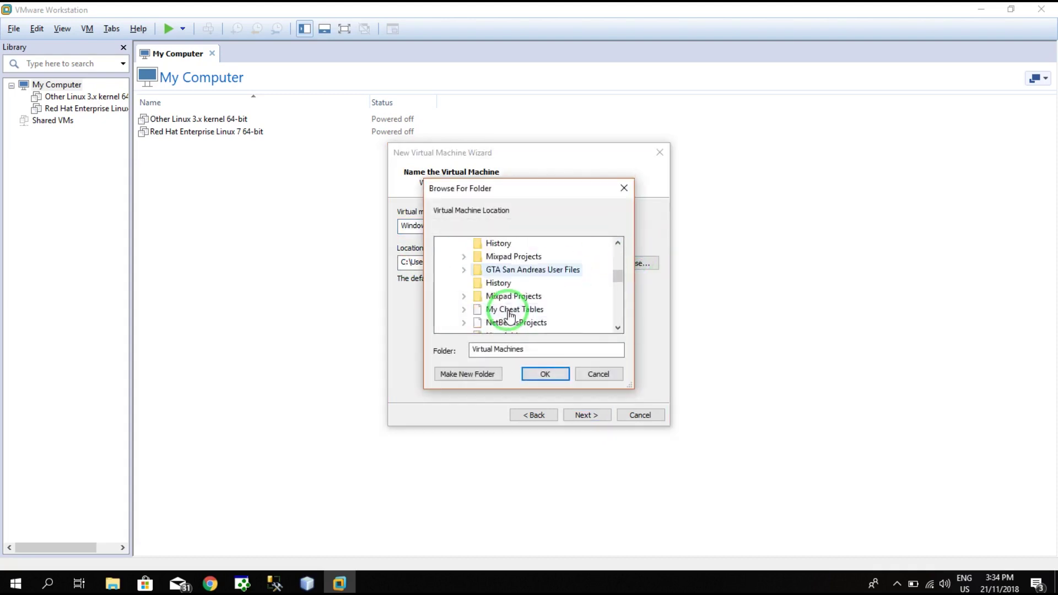
scroll(508, 315, "down", 2)
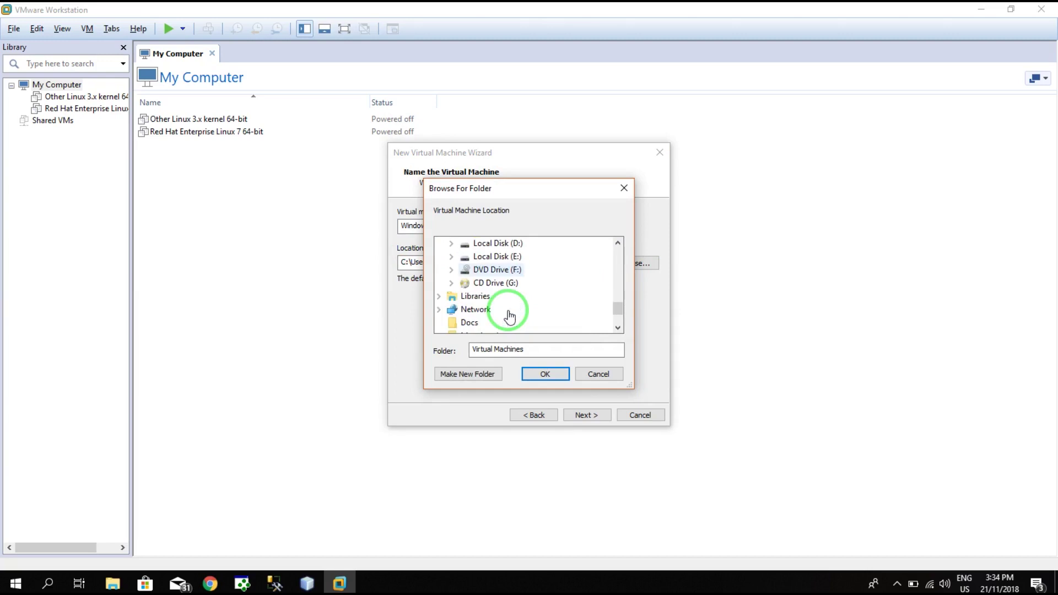
left_click(496, 258)
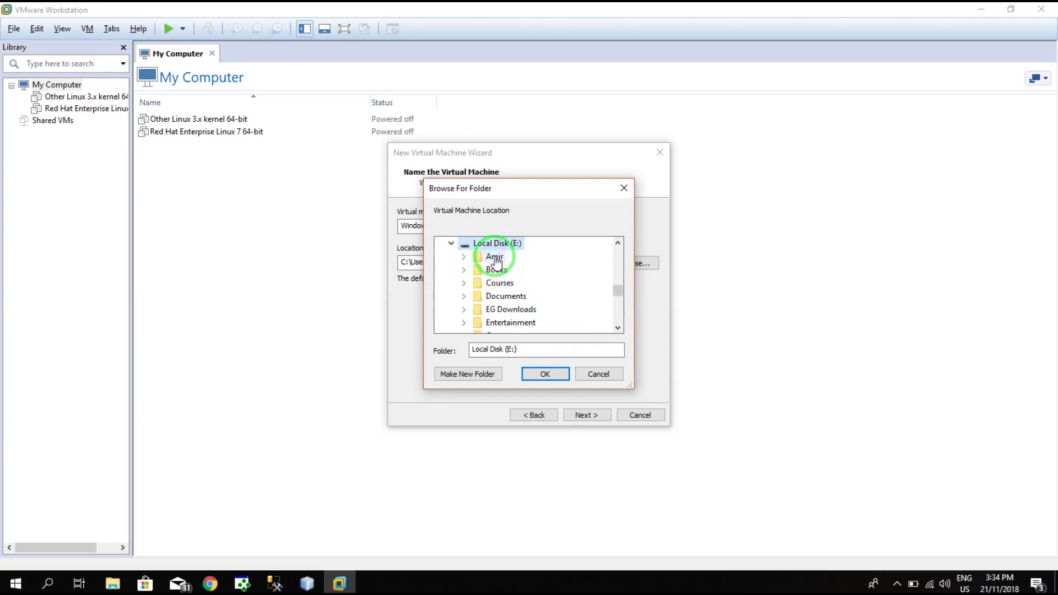
left_click(492, 374)
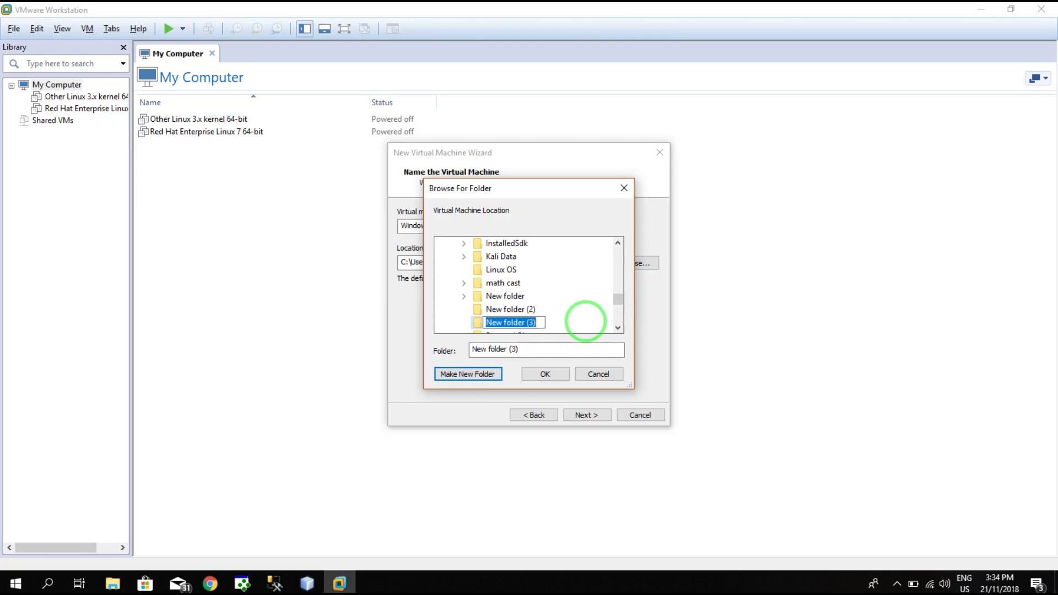
type("Windows server installation")
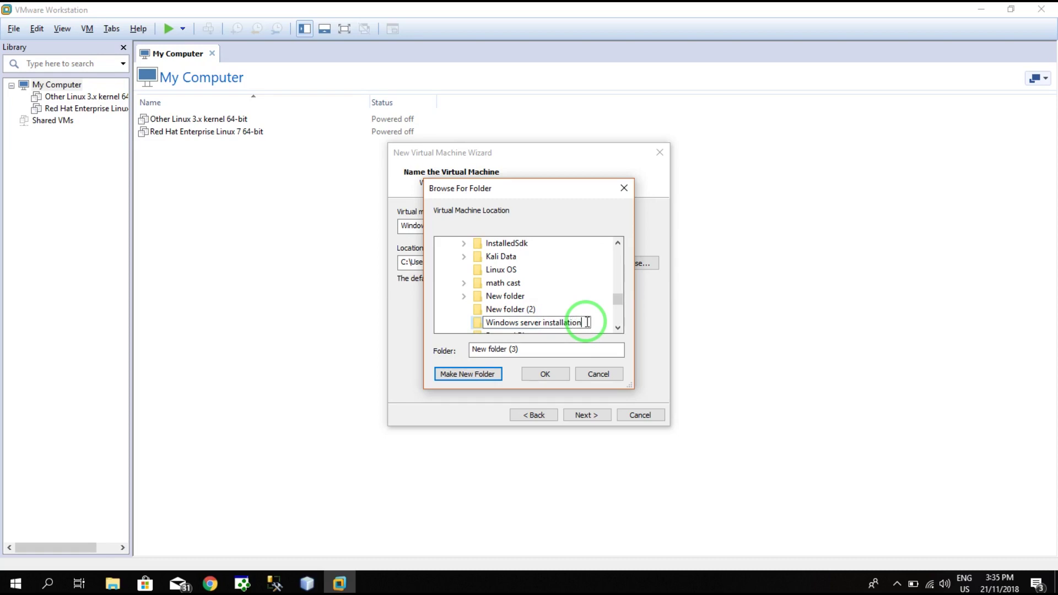
left_click(609, 324)
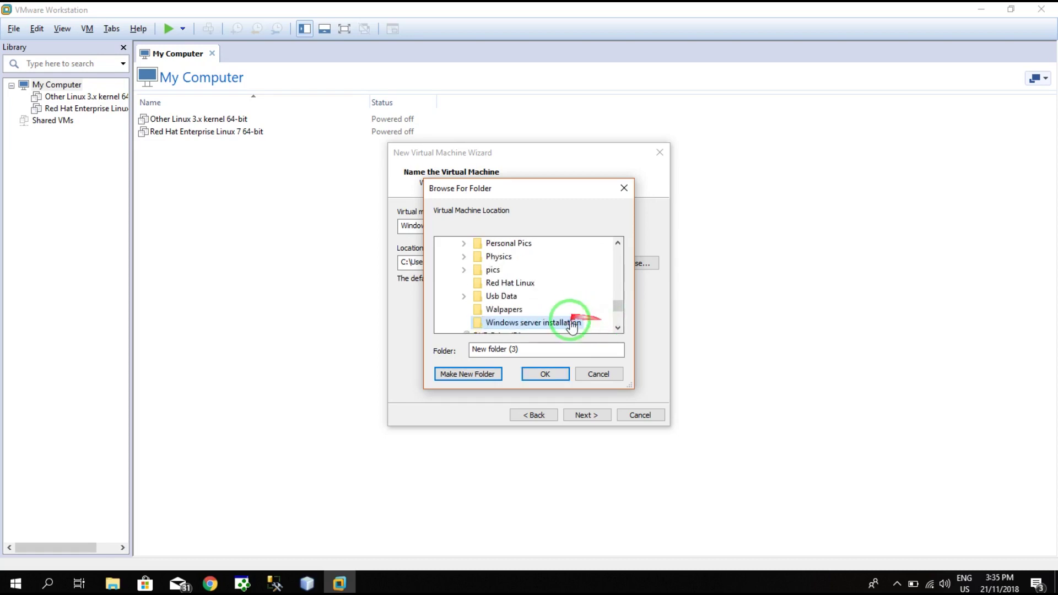
left_click(545, 373)
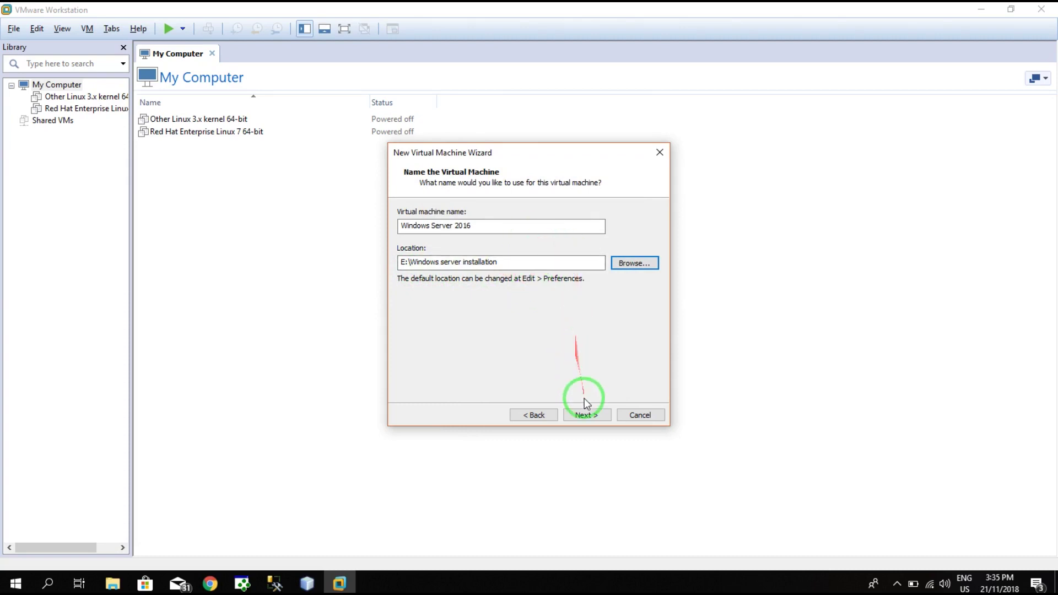
left_click(582, 417)
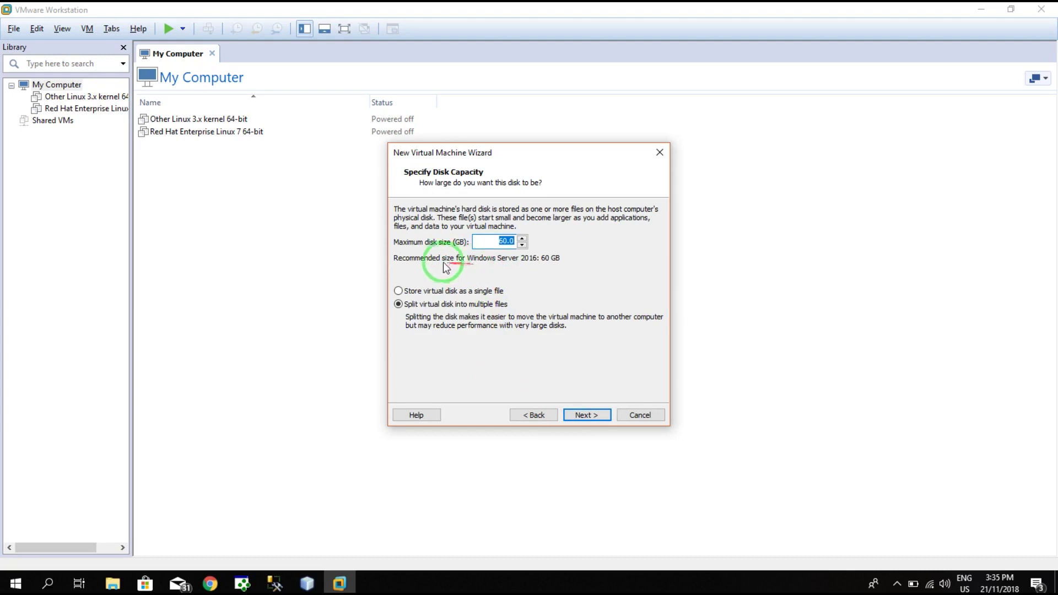
- Keep the maximum disk size at 60.0 GB and open File Explorer
left_click(514, 239)
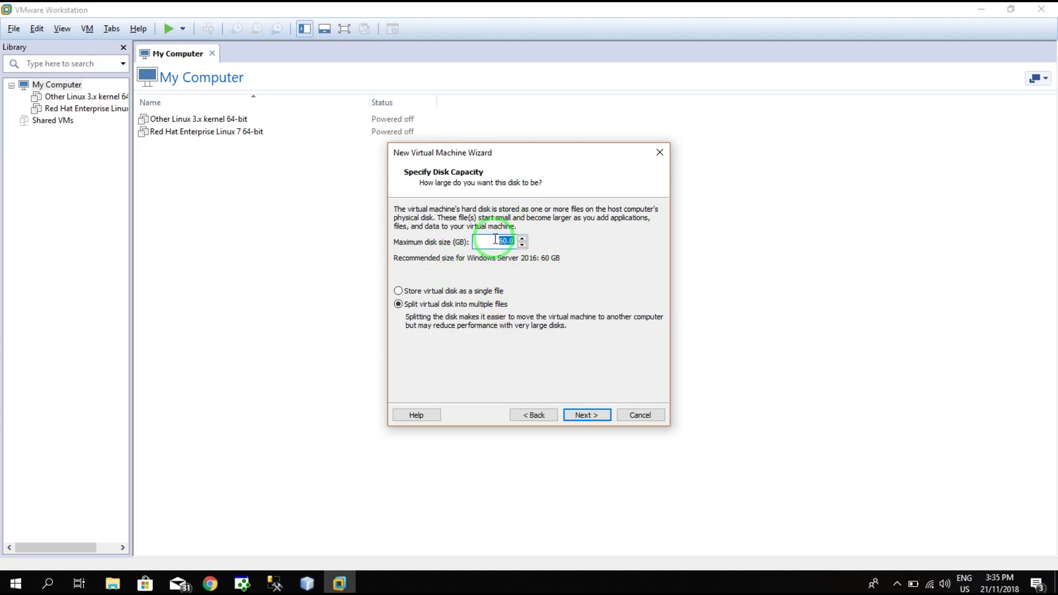
left_click(501, 241)
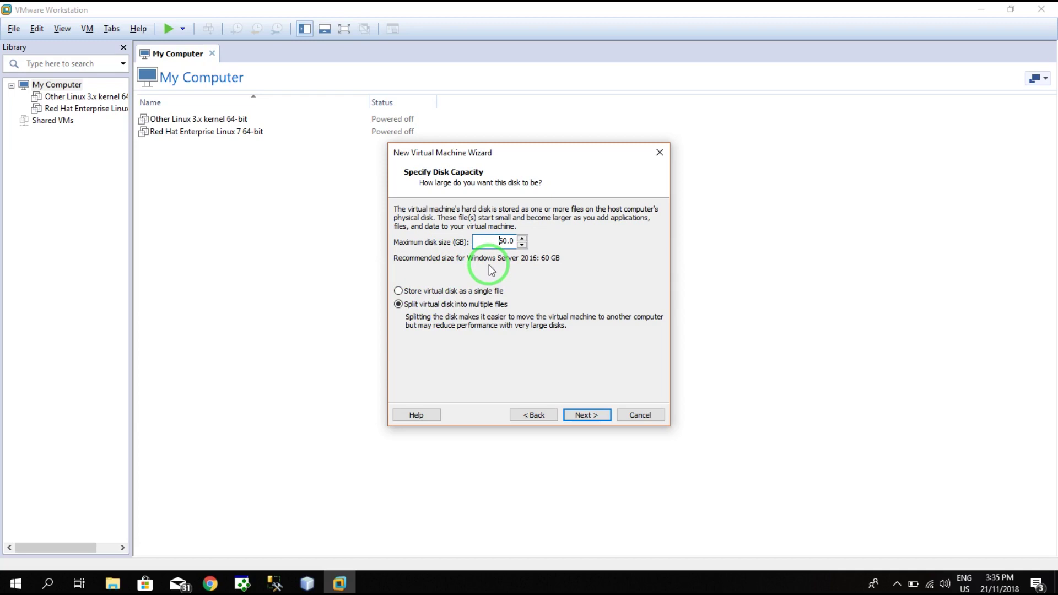
left_click(115, 584)
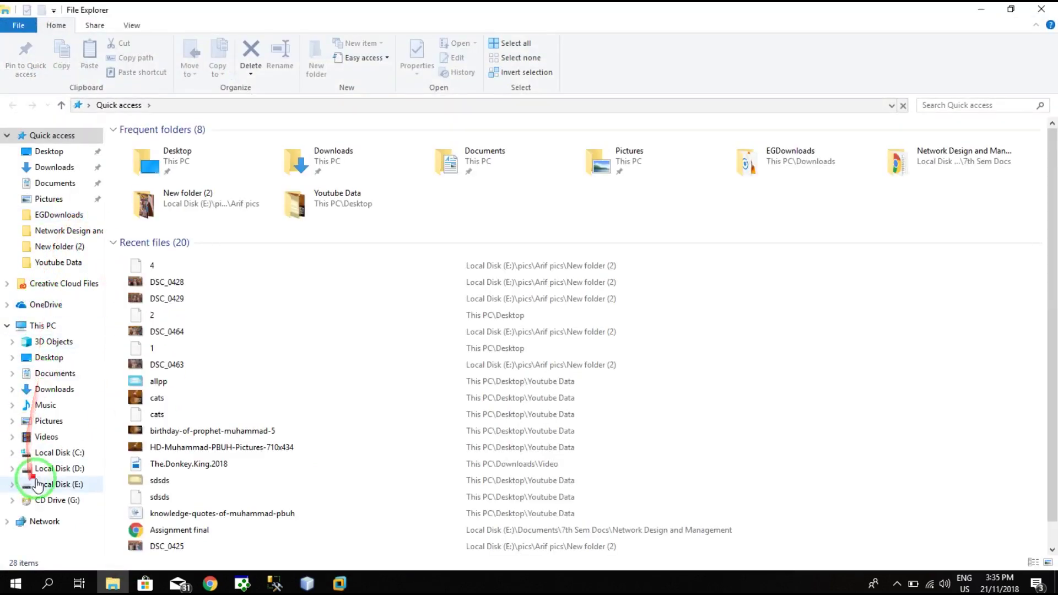
- Check the drives' free space under This PC, then return to VMware Workstation
left_click(49, 326)
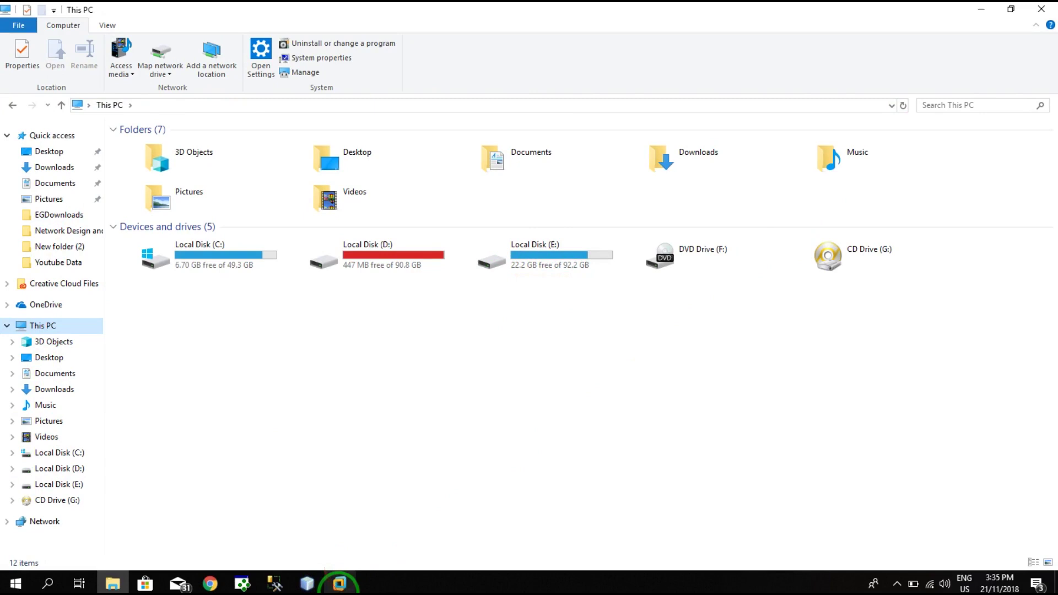
left_click(325, 573)
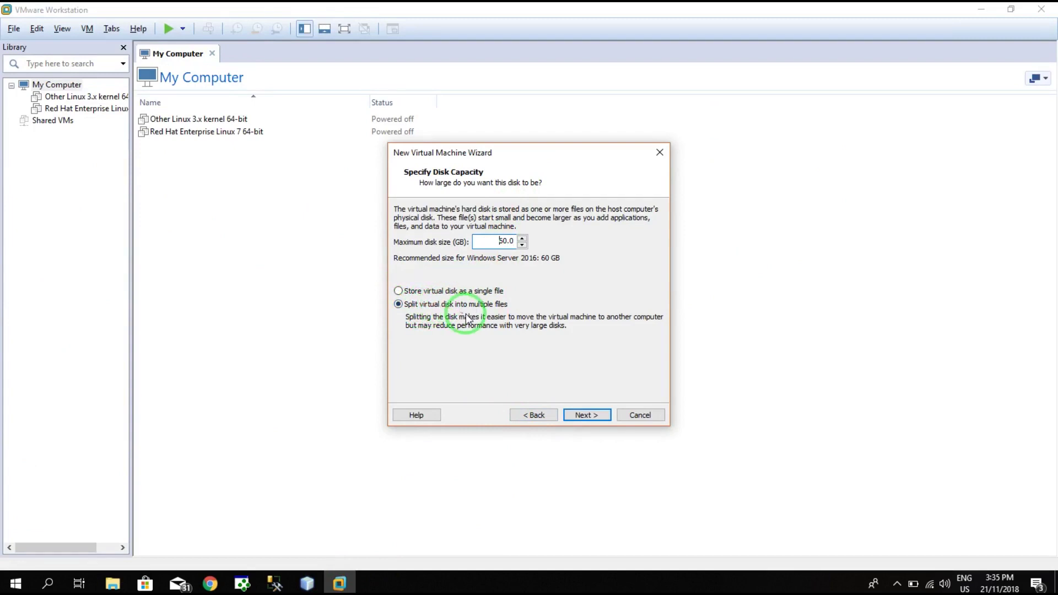
- Store the virtual disk as a single file, review the summary, and finish creating the VM
left_click(413, 292)
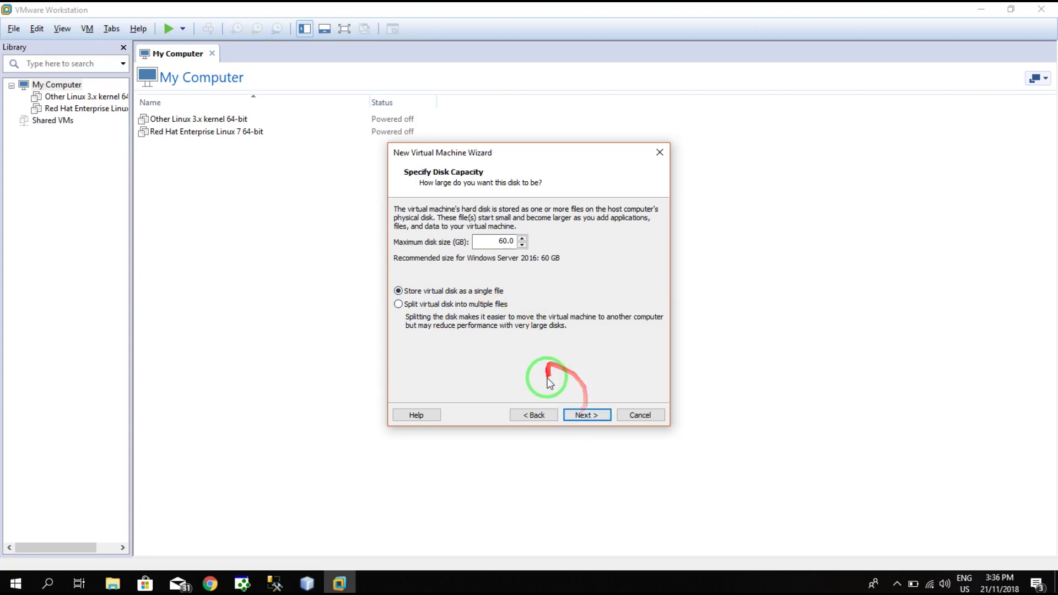
left_click(591, 416)
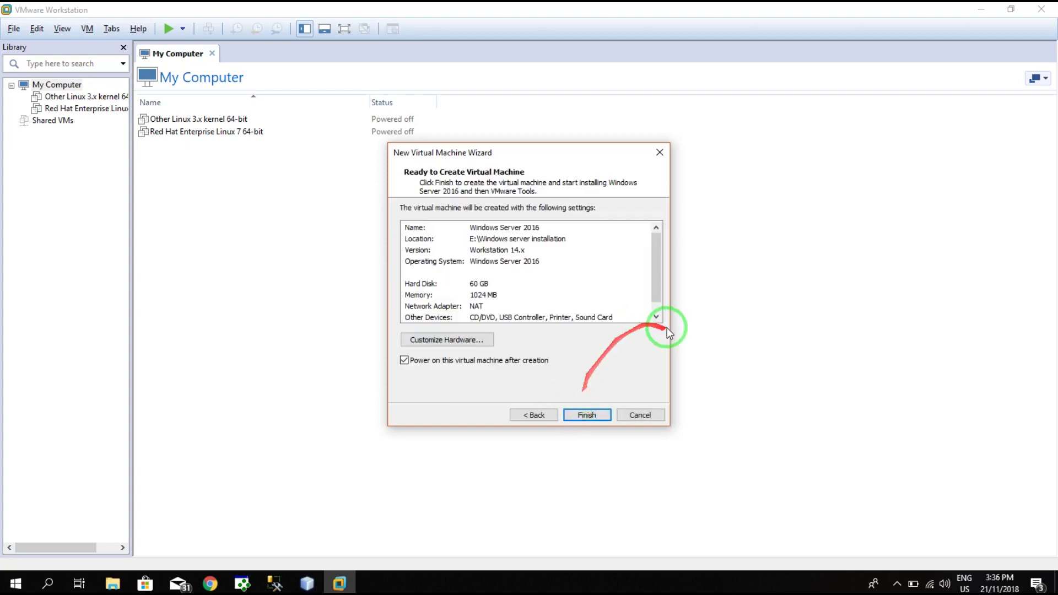
scroll(639, 278, "down", 1)
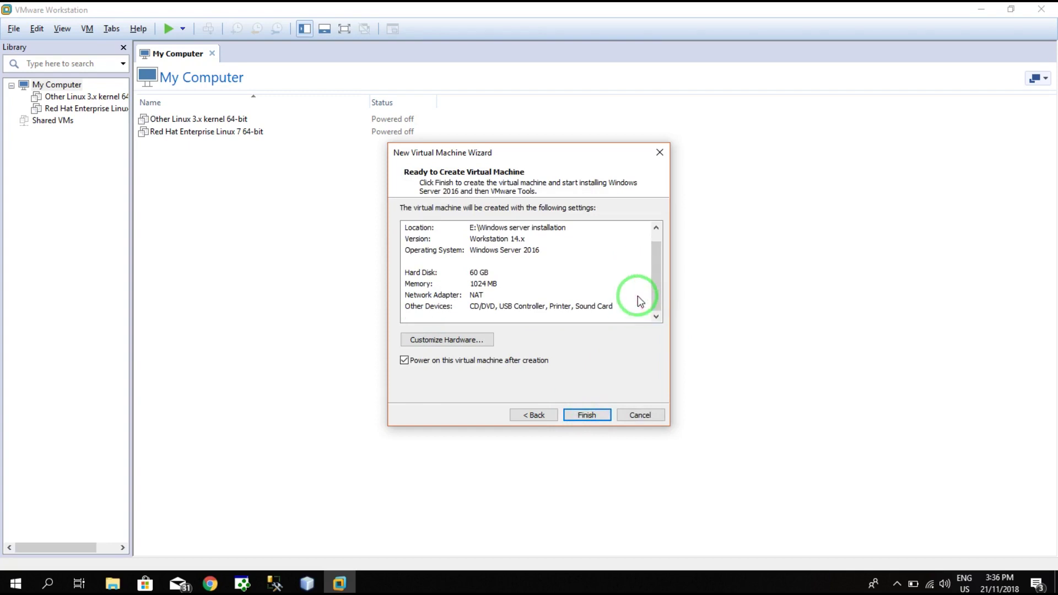
scroll(640, 301, "up", 1)
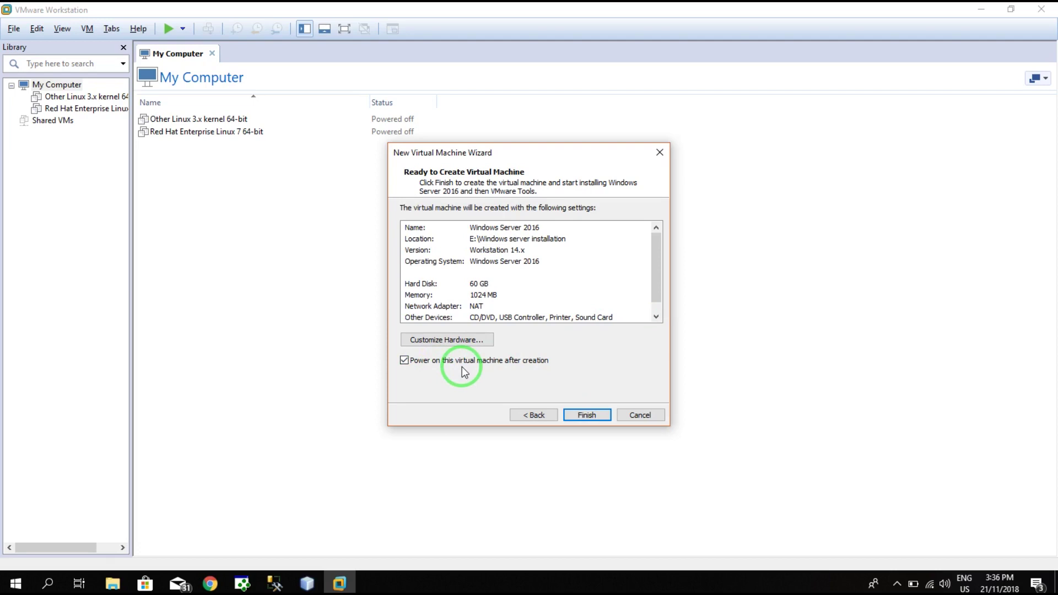
left_click(586, 416)
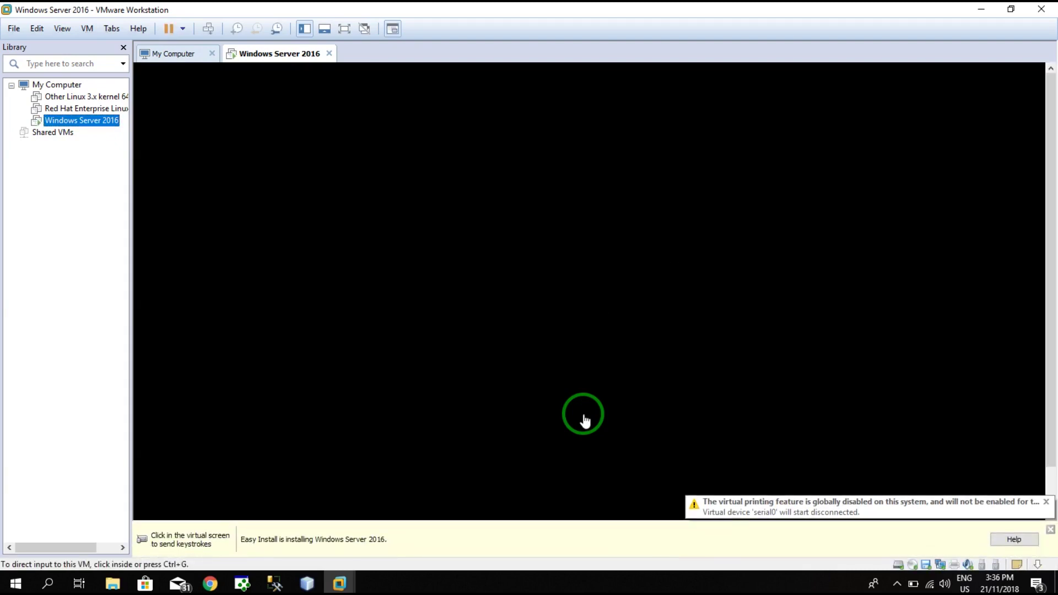
- Capture keyboard and mouse input in the Windows Server 2016 VM console
left_click(565, 348)
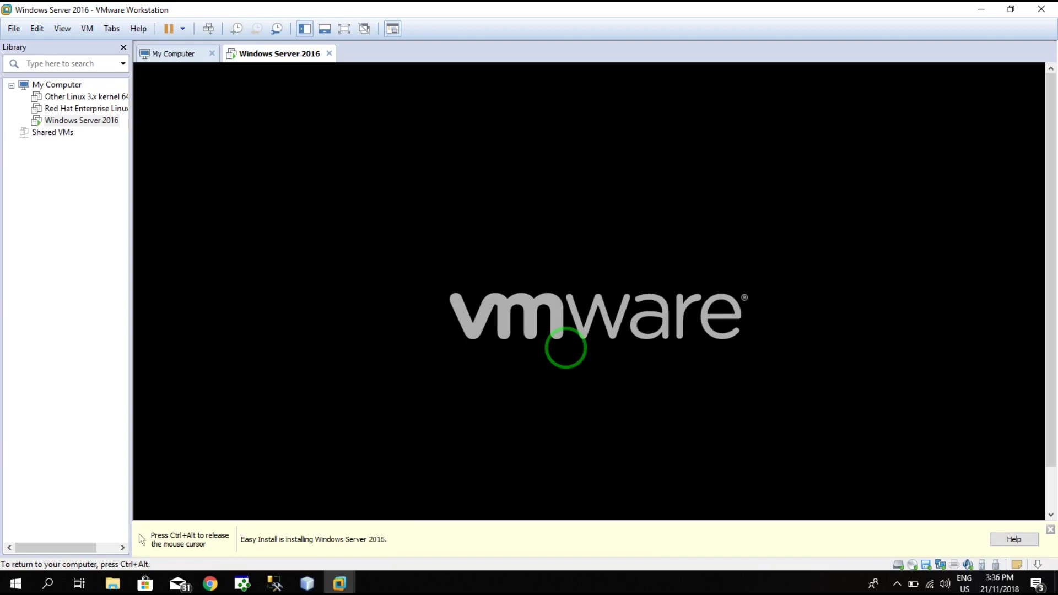
- Press Enter at the boot prompt to start the VM from the installation disc
key("Return")
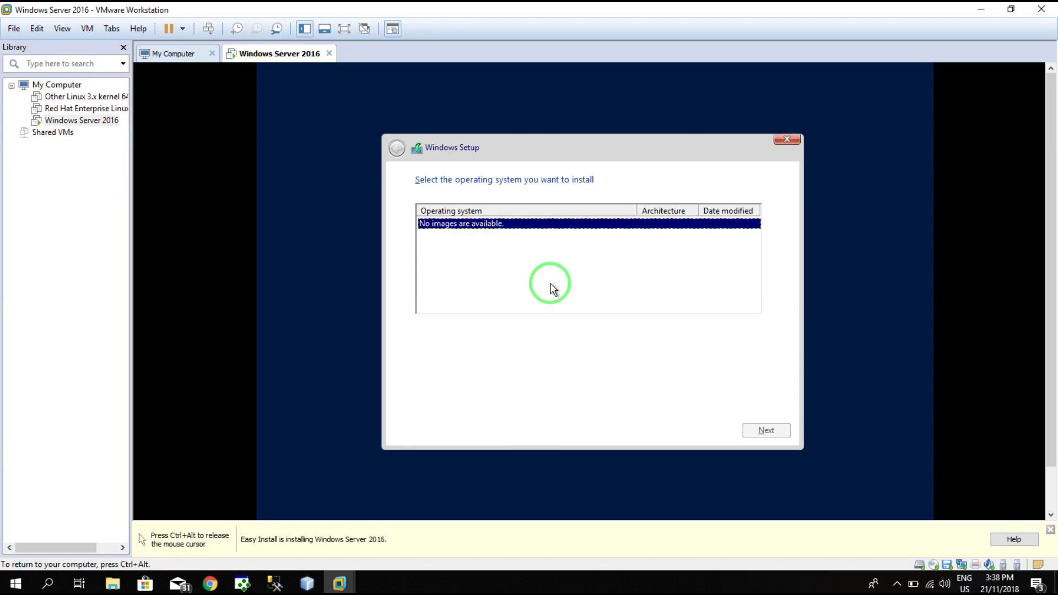
- Close Windows Setup and confirm quitting so the VM restarts to the VMware startup screen
left_click(786, 137)
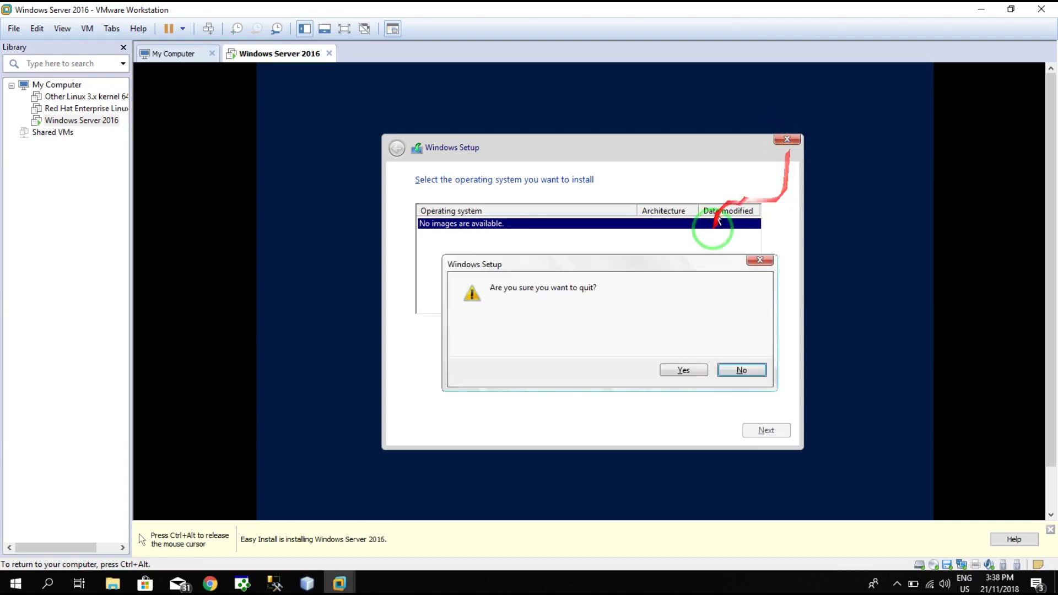
left_click(672, 370)
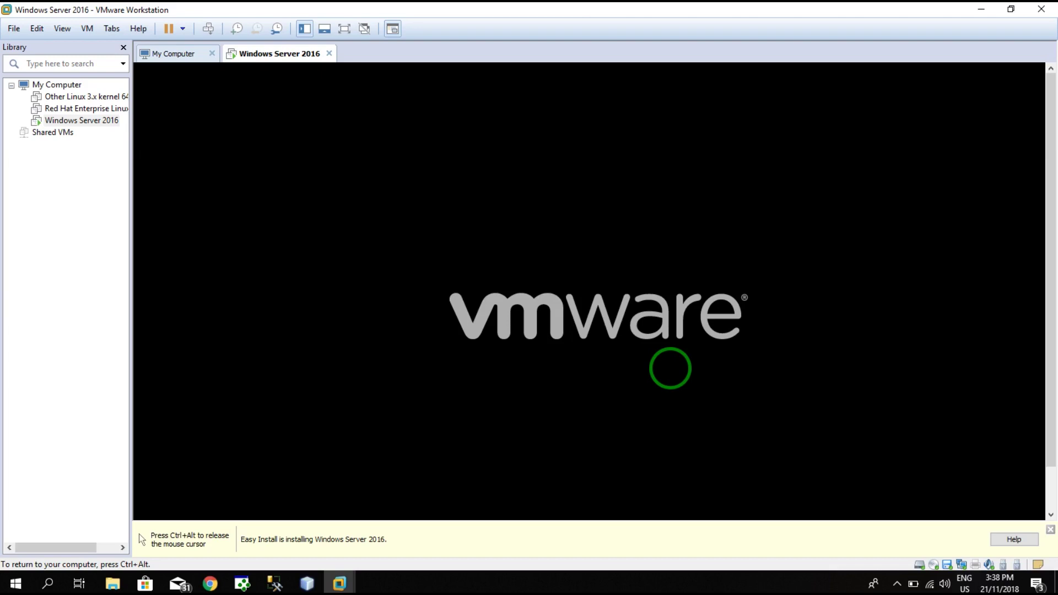
- Release input from the VM and shut down the Windows Server 2016 guest from the tab's Power menu
key("ctrl+alt")
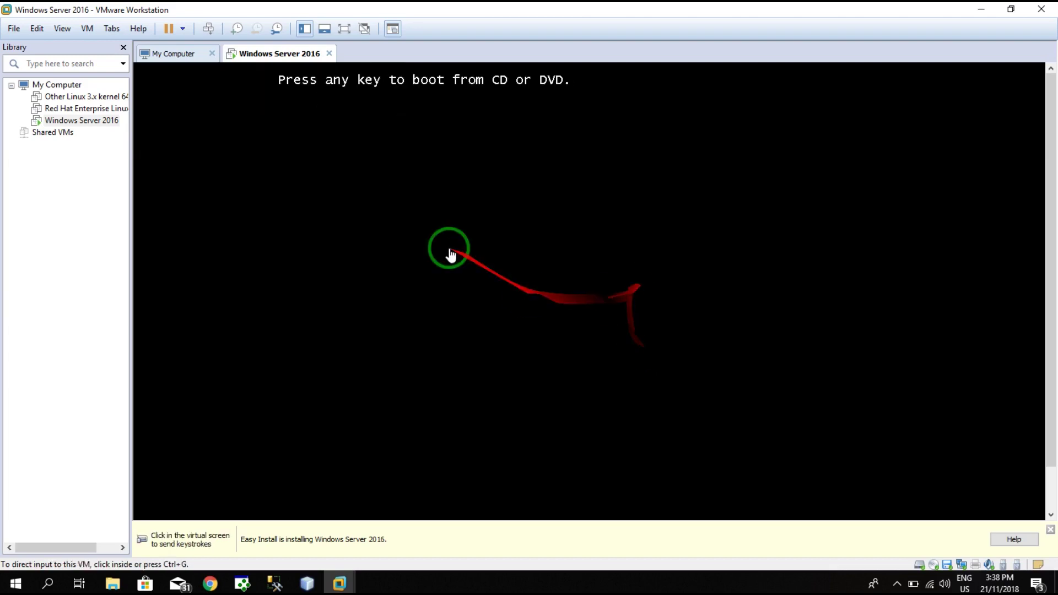
right_click(303, 52)
mouse_move(381, 79)
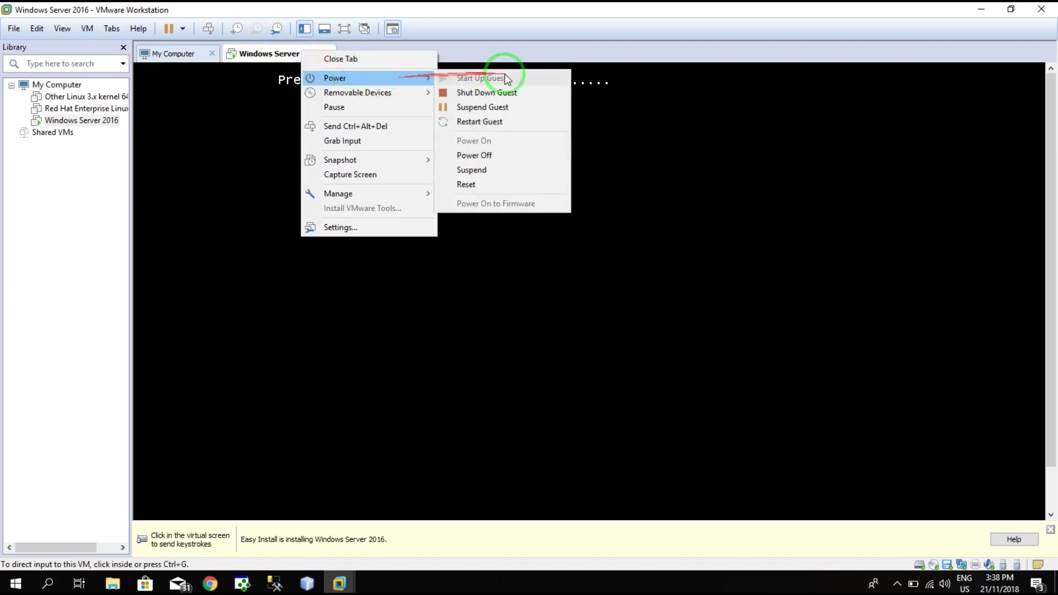
left_click(543, 94)
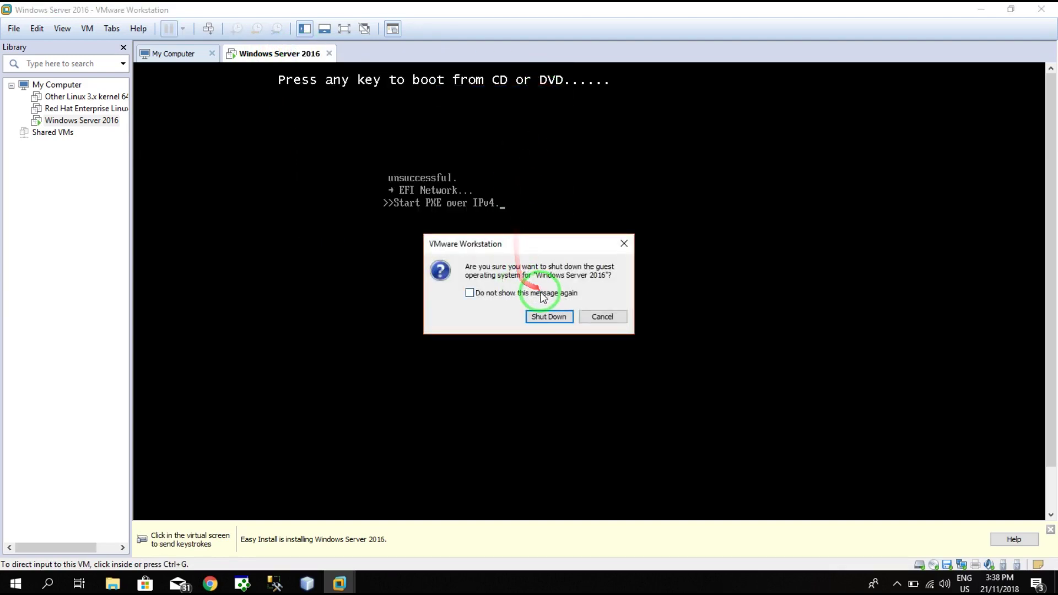
left_click(546, 315)
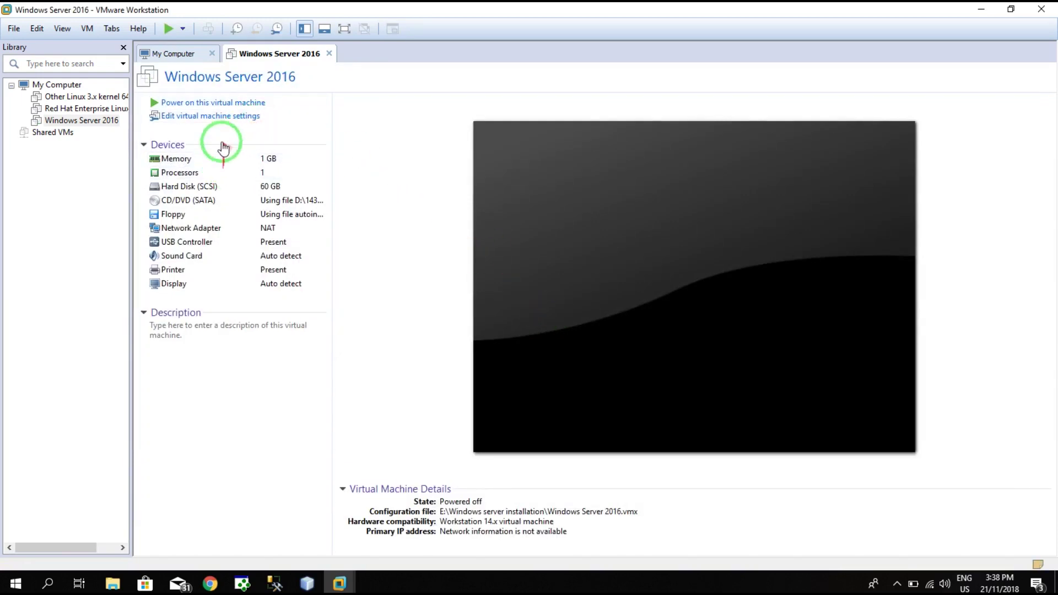
- In the VM's hardware settings, raise memory from 1 GB to 2 GB
left_click(220, 122)
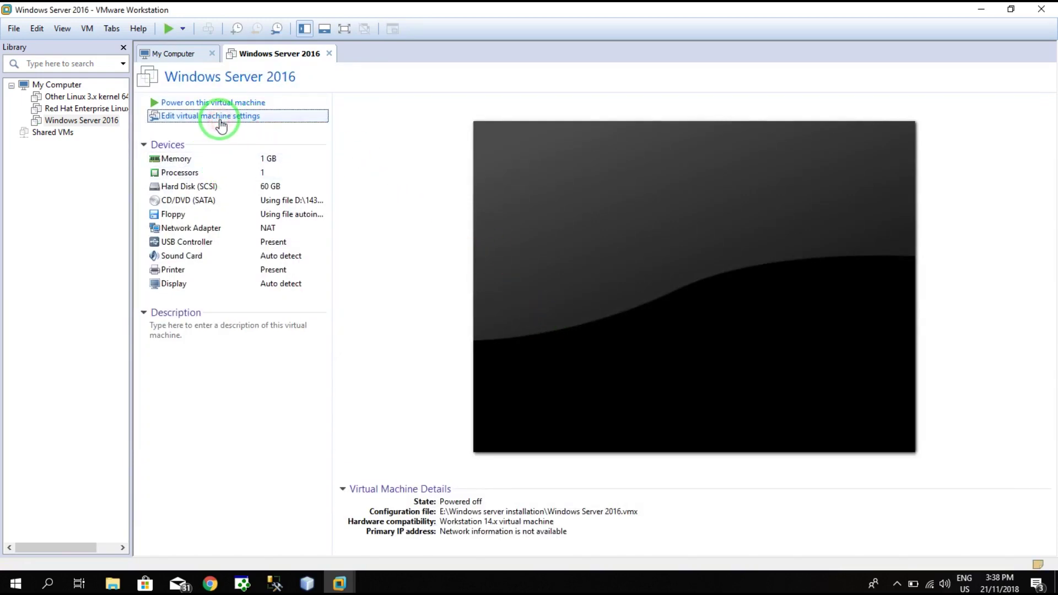
mouse_move(408, 175)
left_mouse_down()
mouse_move(388, 155)
mouse_move(615, 149)
left_mouse_up()
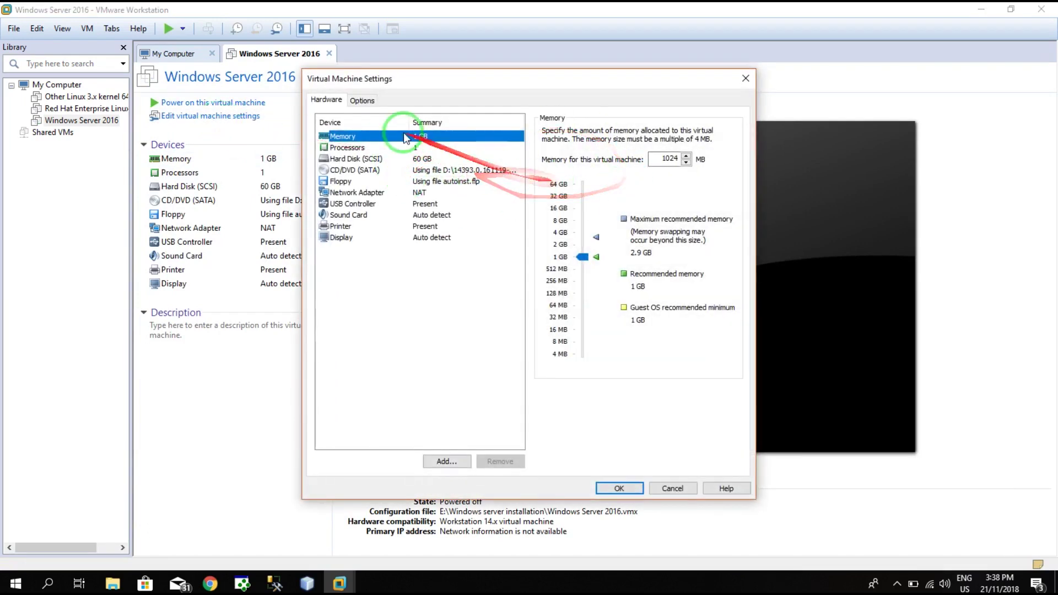
left_click(584, 258)
left_click_drag(584, 257, 584, 244)
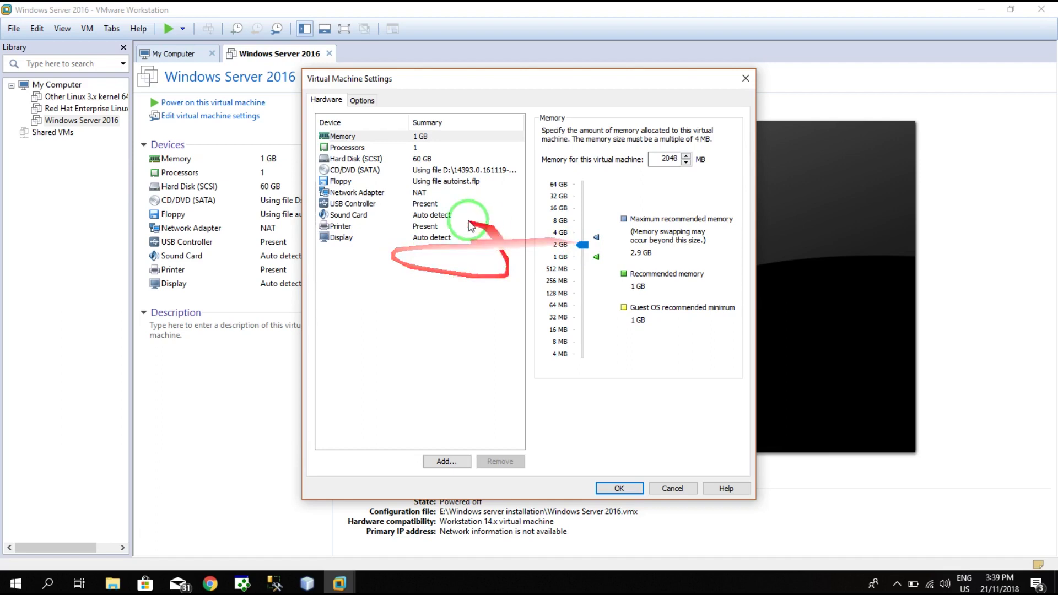
- Set the processor to 2 cores per processor and select the Floppy device
left_click(348, 146)
left_click(693, 148)
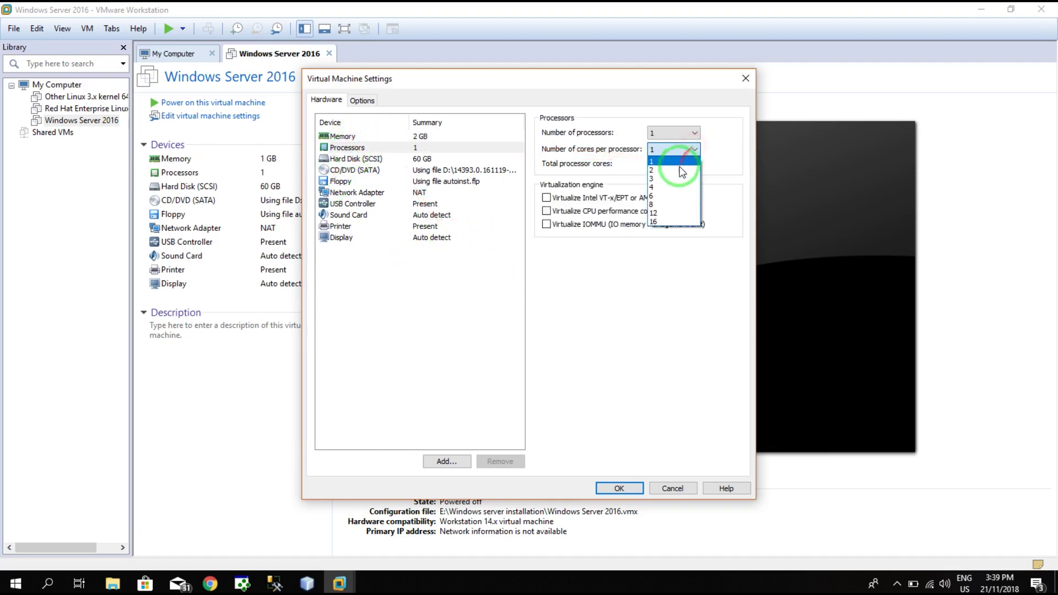
left_click(677, 167)
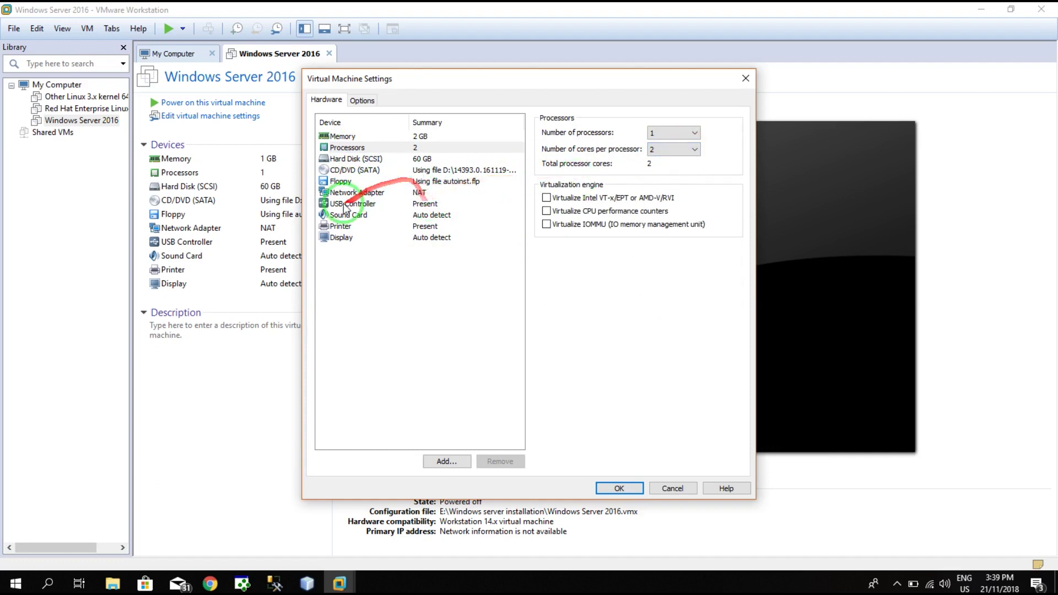
left_click(413, 183)
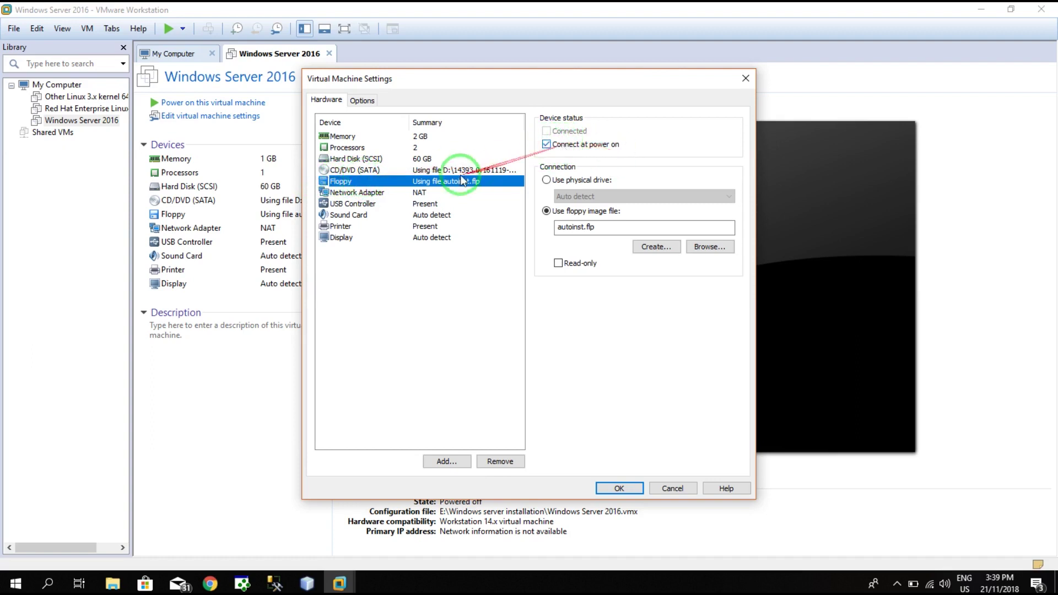
- Turn off Connect at power on for the floppy and save the VM settings with OK
left_click(557, 146)
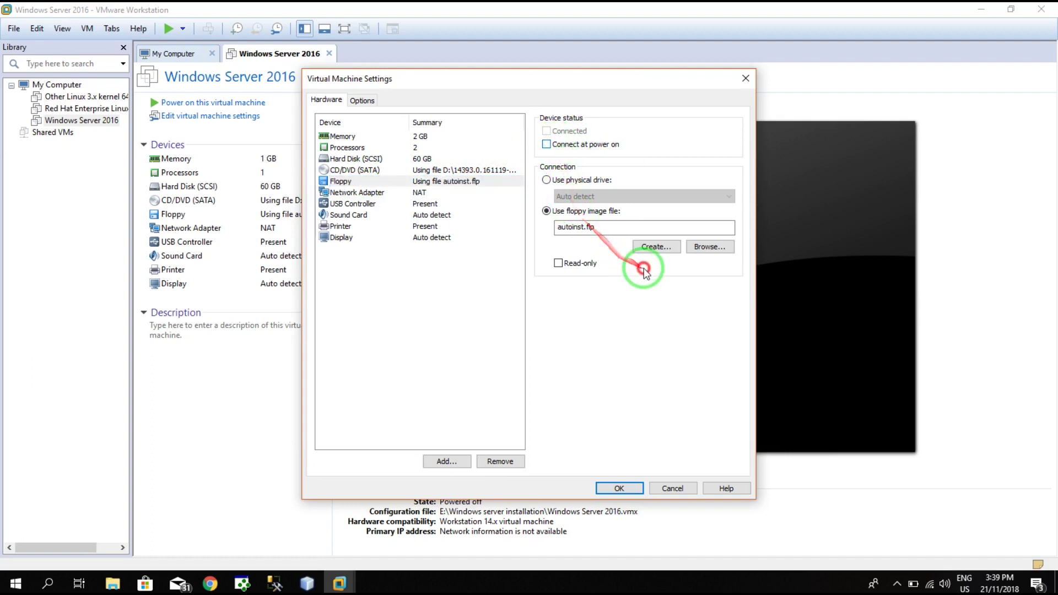
mouse_move(633, 406)
left_mouse_down()
mouse_move(637, 208)
mouse_move(669, 201)
mouse_move(611, 190)
left_mouse_up()
left_click_drag(576, 278, 331, 187)
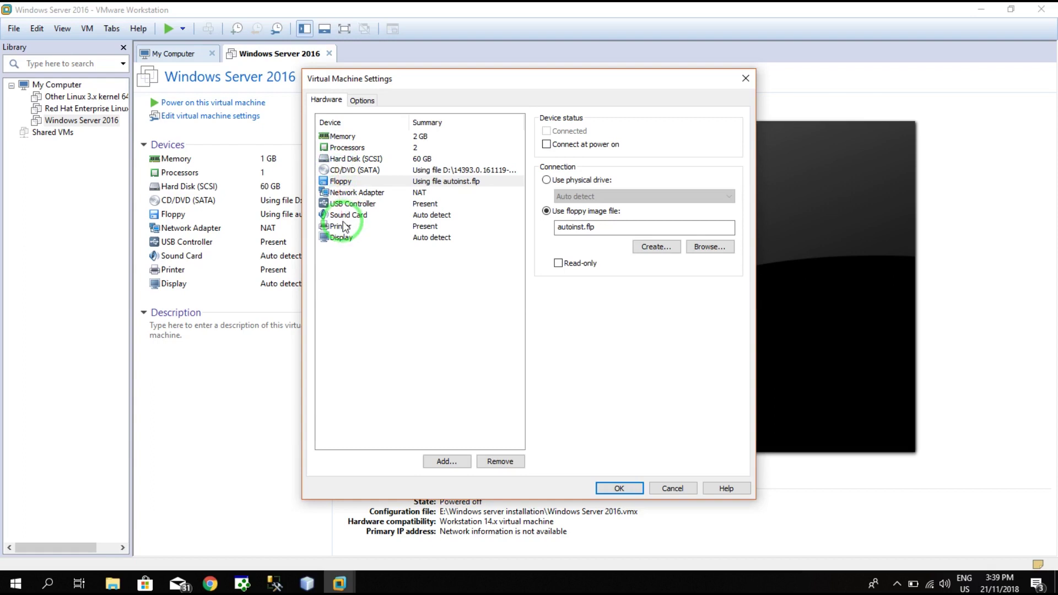
left_click(611, 484)
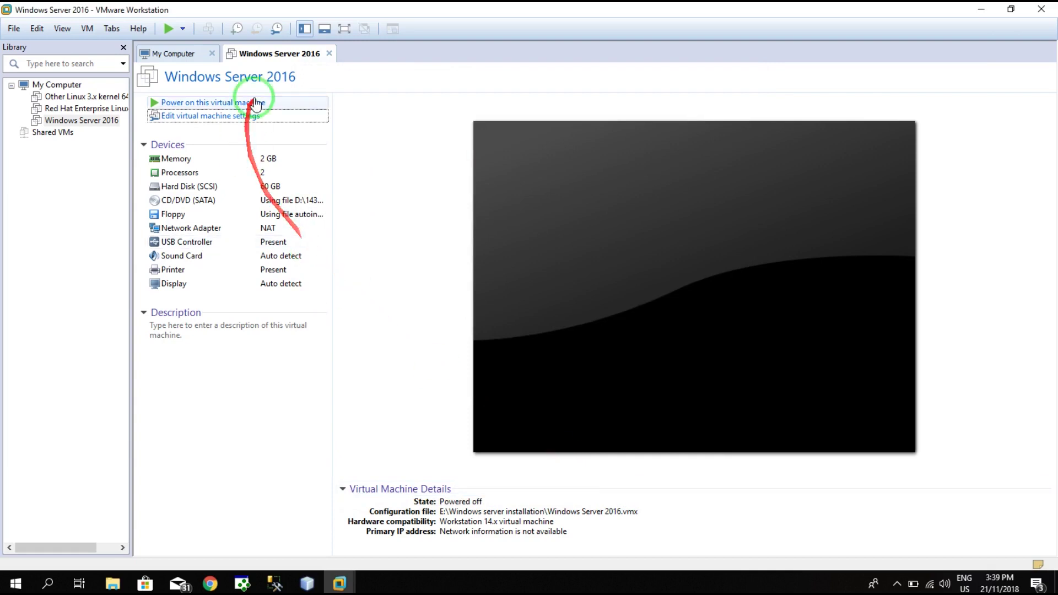
- Power on the Windows Server 2016 VM, capture input, and boot from the installation disc
left_click(212, 104)
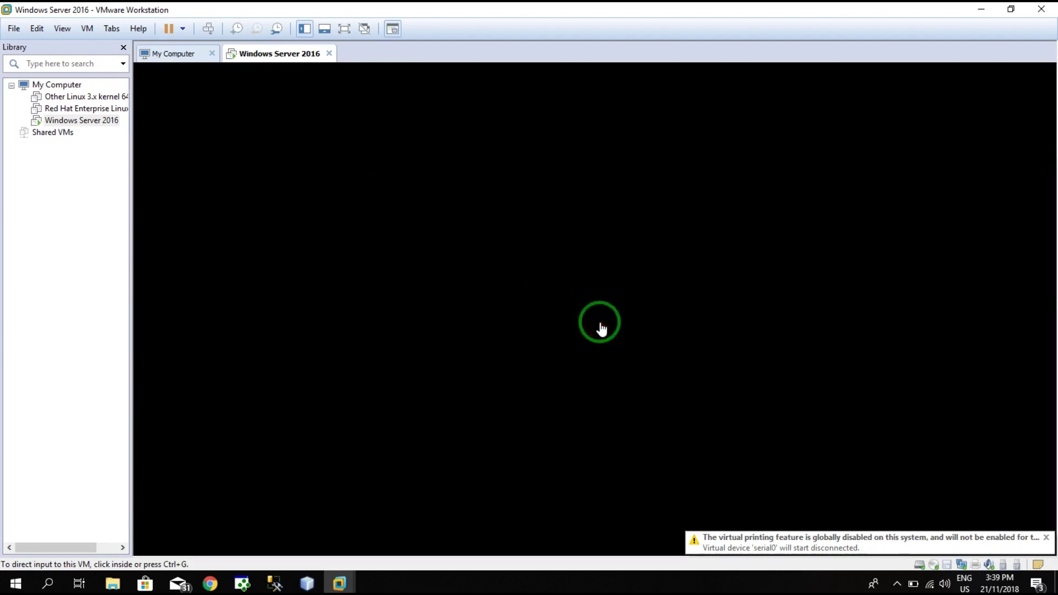
left_click(601, 329)
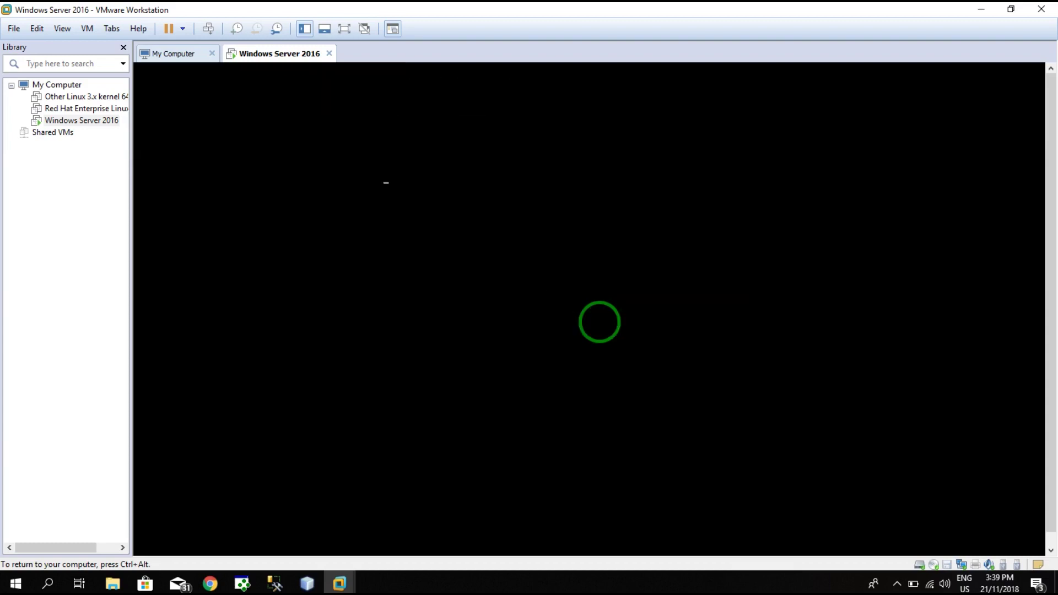
key("Return")
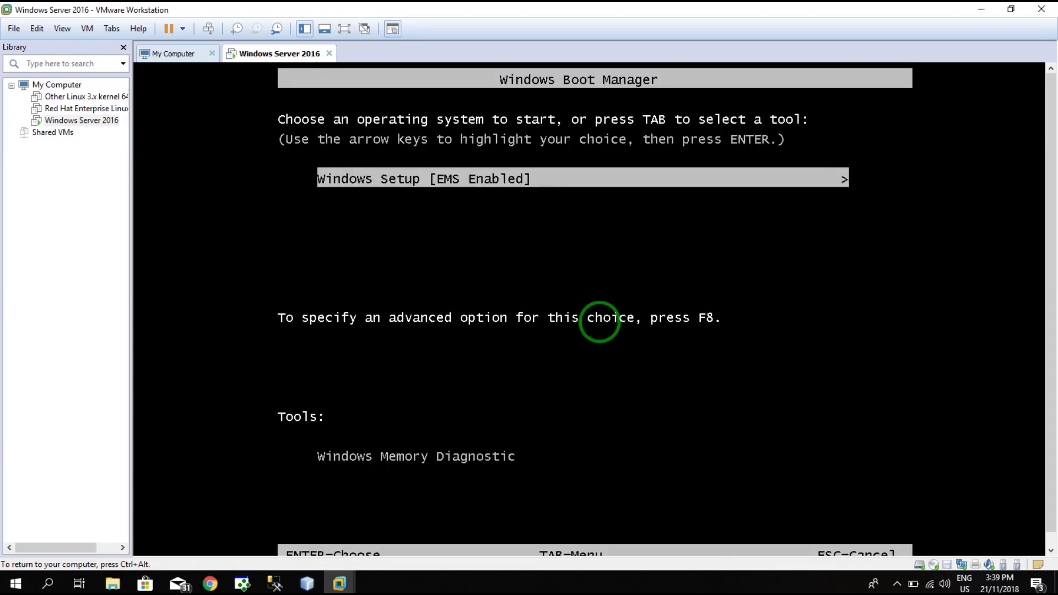
- Start Windows Setup from the Windows Boot Manager menu
key("Return")
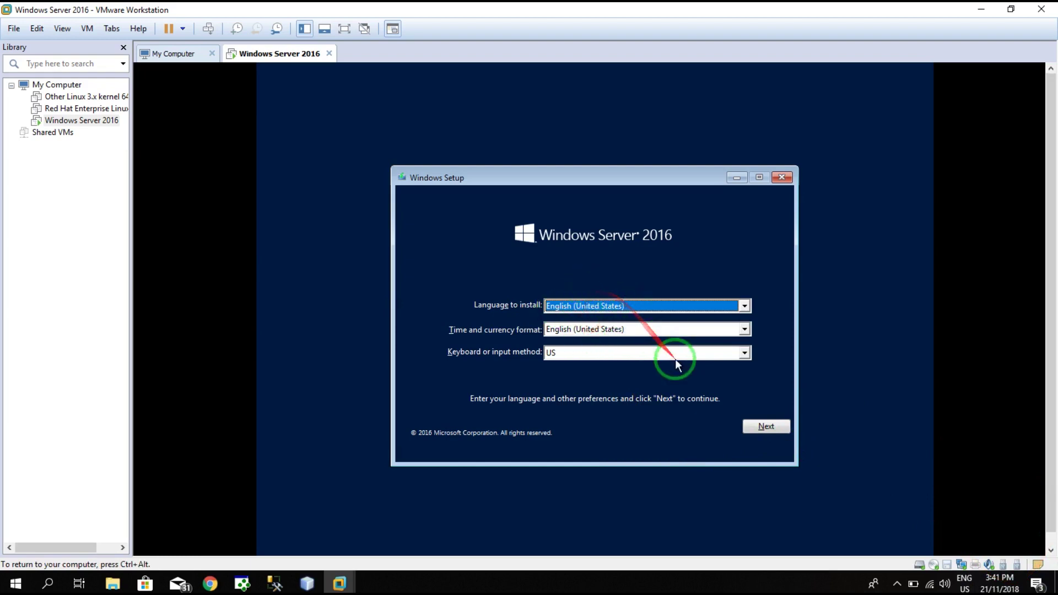
- Keep English (United States) with the US keyboard and start the installation with Install now
left_click(770, 428)
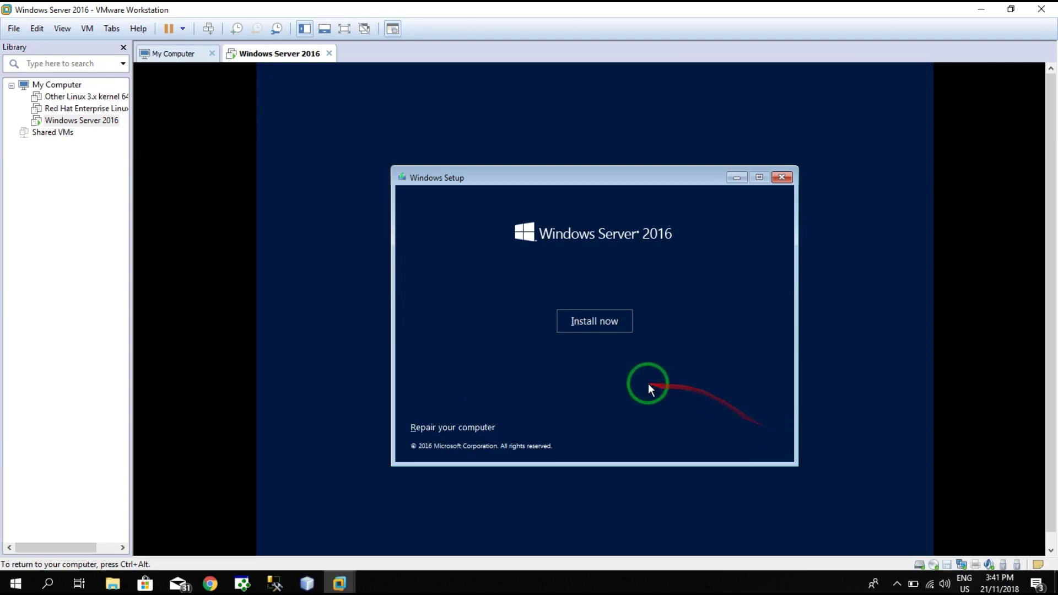
left_click(605, 325)
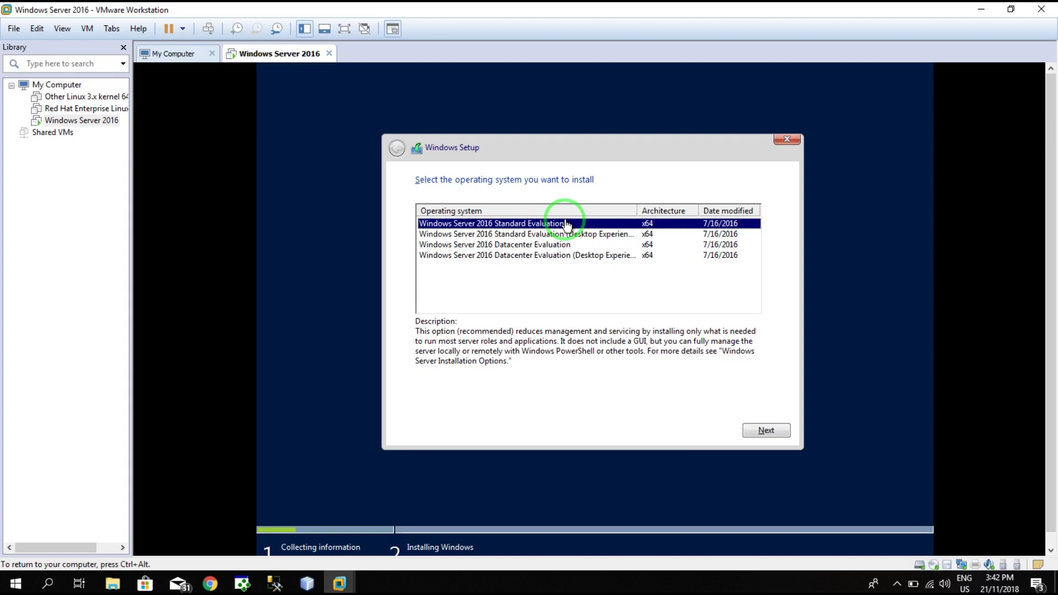
- Pick Windows Server 2016 Standard Evaluation (Desktop Experience) and continue
left_click(566, 235)
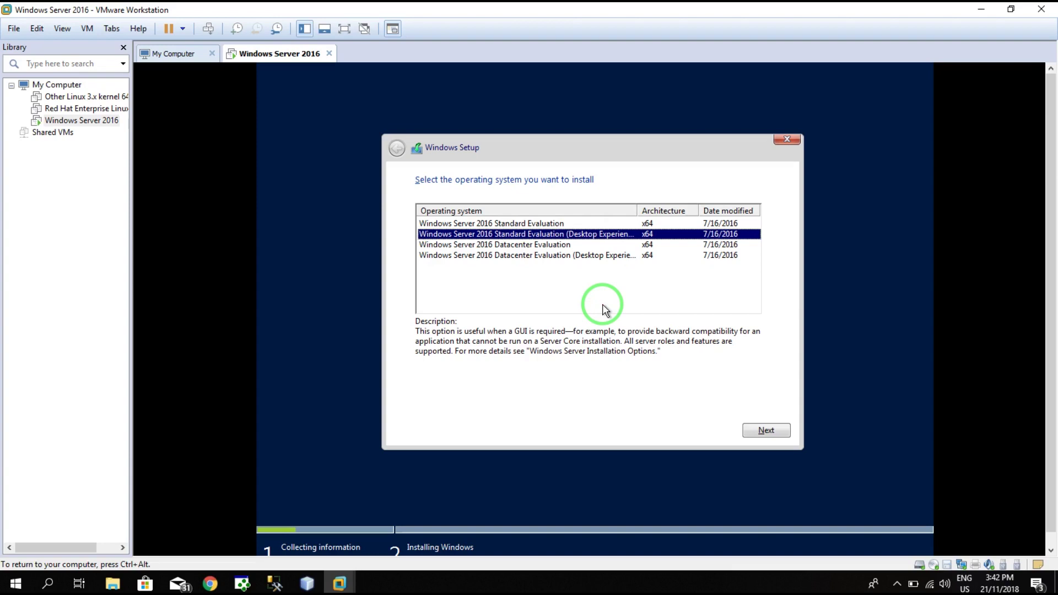
left_click(772, 428)
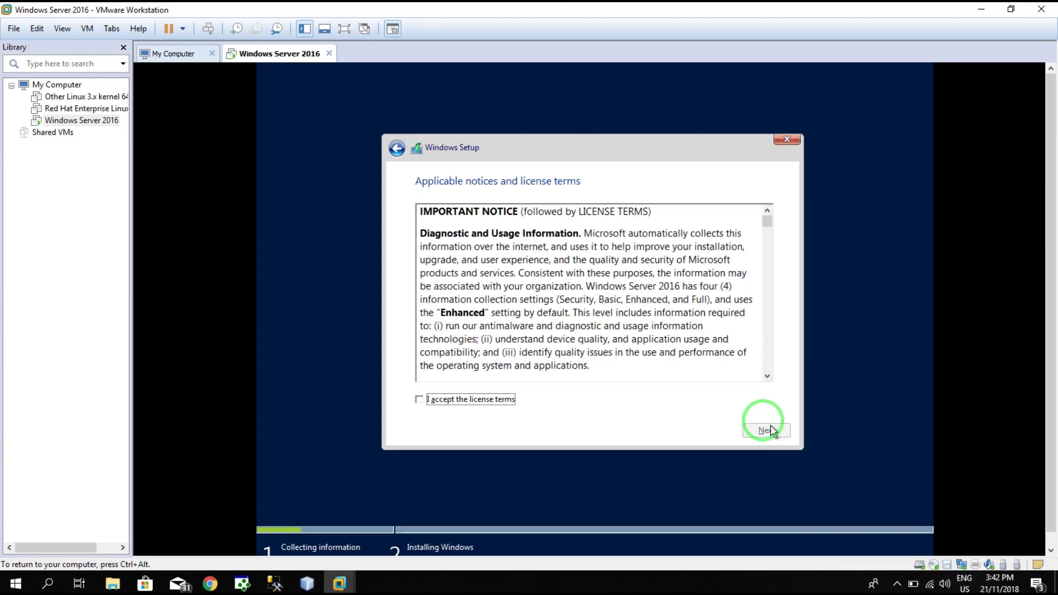
- Accept the license terms and choose 'Custom: Install Windows only (advanced)'
left_click(476, 400)
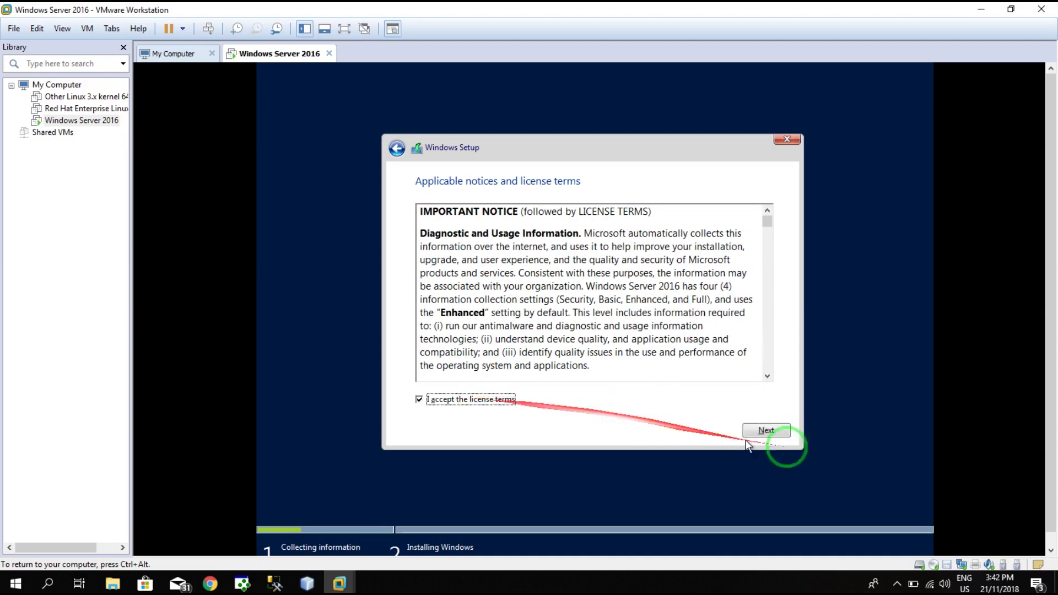
left_click(784, 434)
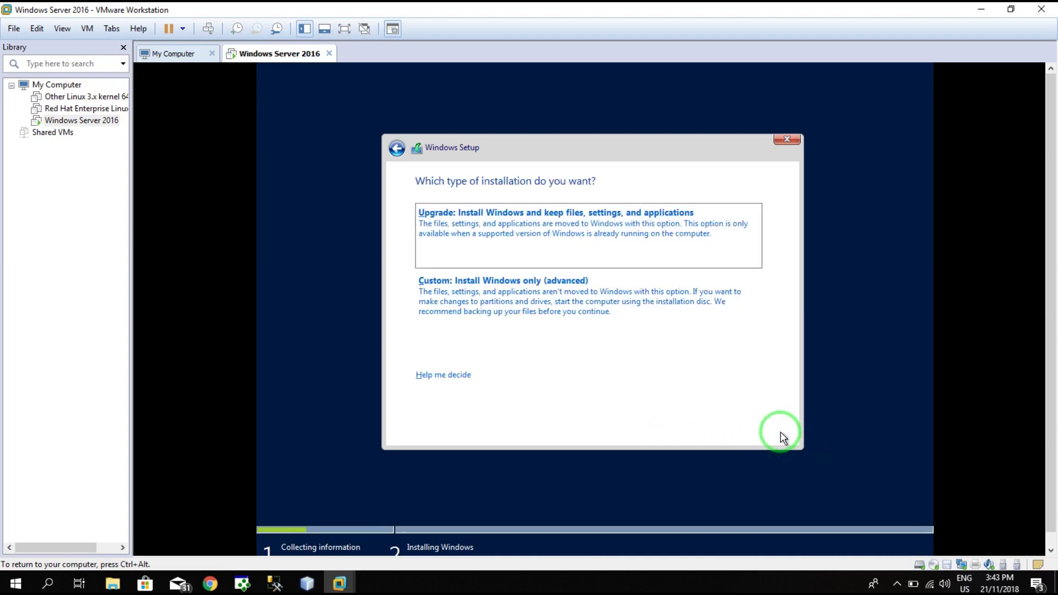
left_click(651, 316)
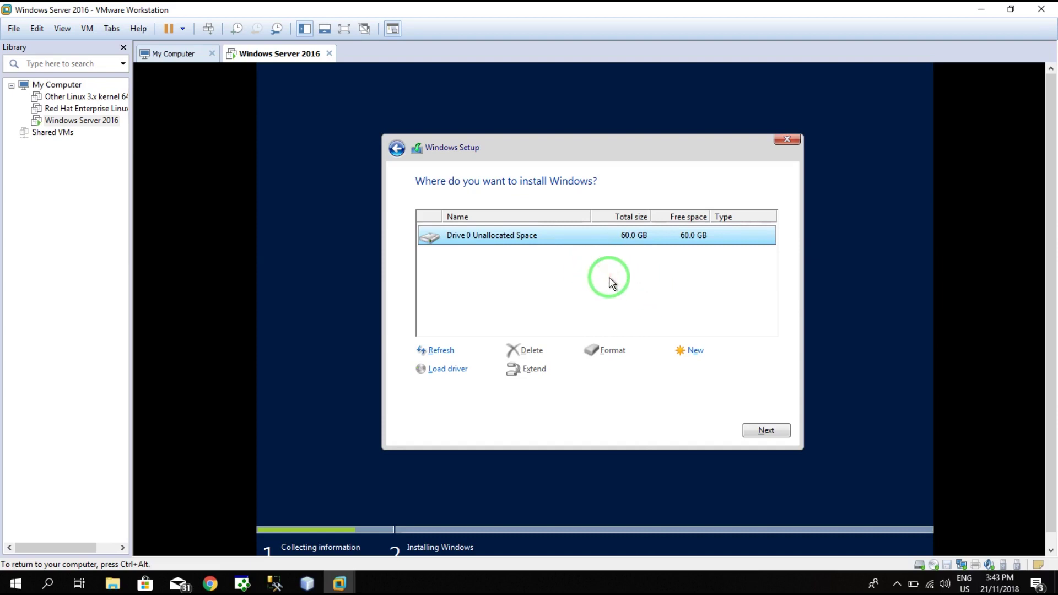
- Create a new 61440 MB partition on Drive 0, accepting the extra system partitions
left_click(693, 353)
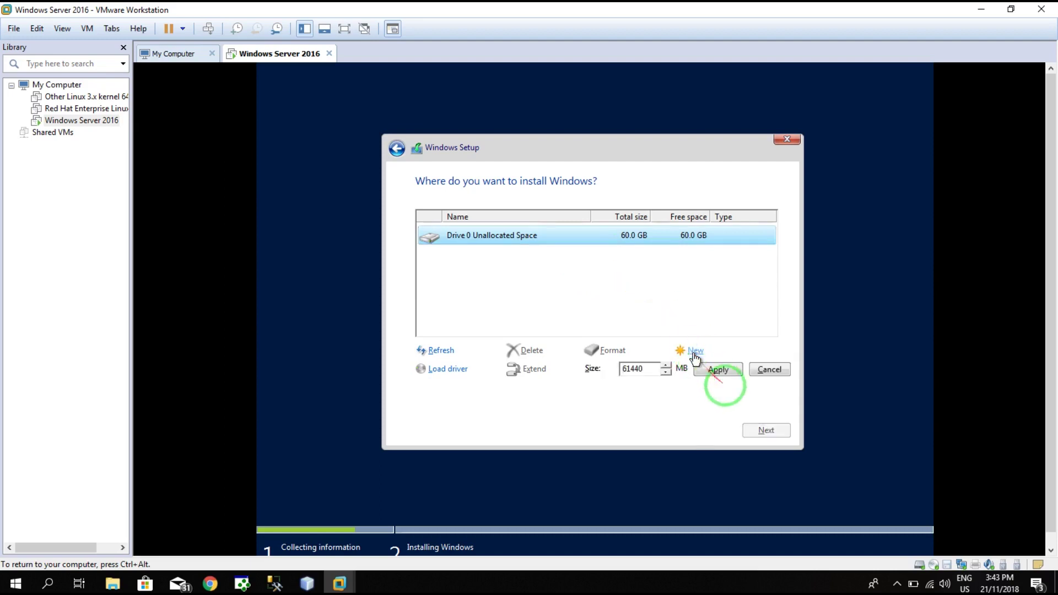
left_click(727, 372)
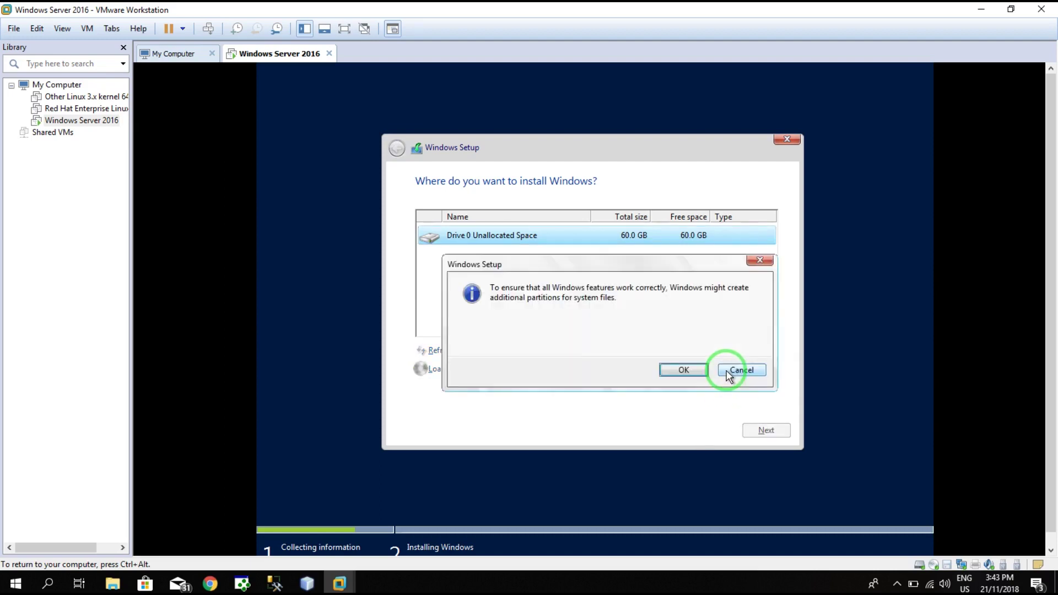
left_click(680, 368)
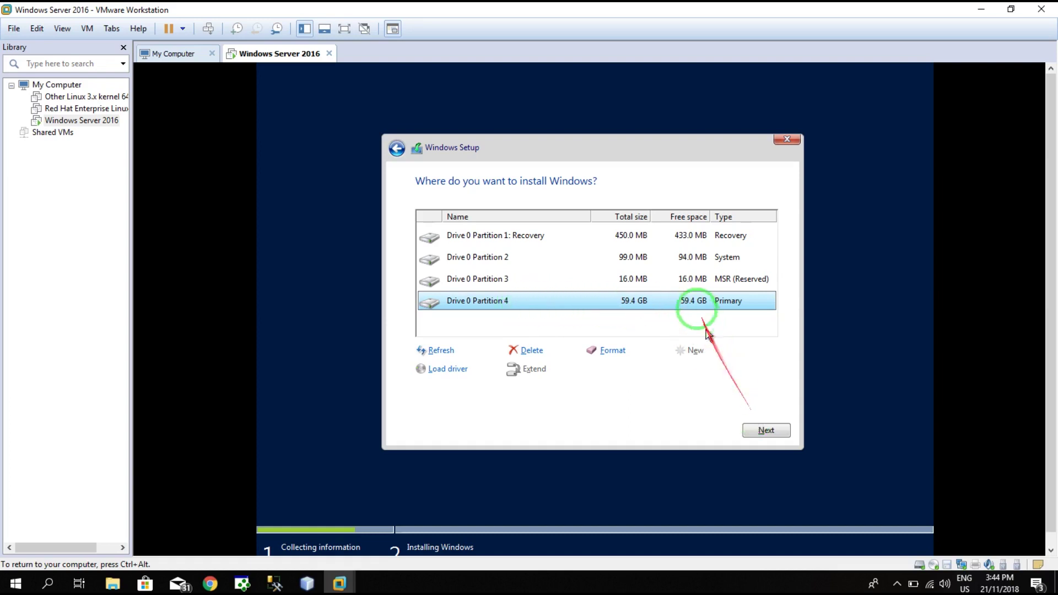
- Begin installing Windows onto Drive 0 Partition 4, then release input from the VM
left_click(755, 434)
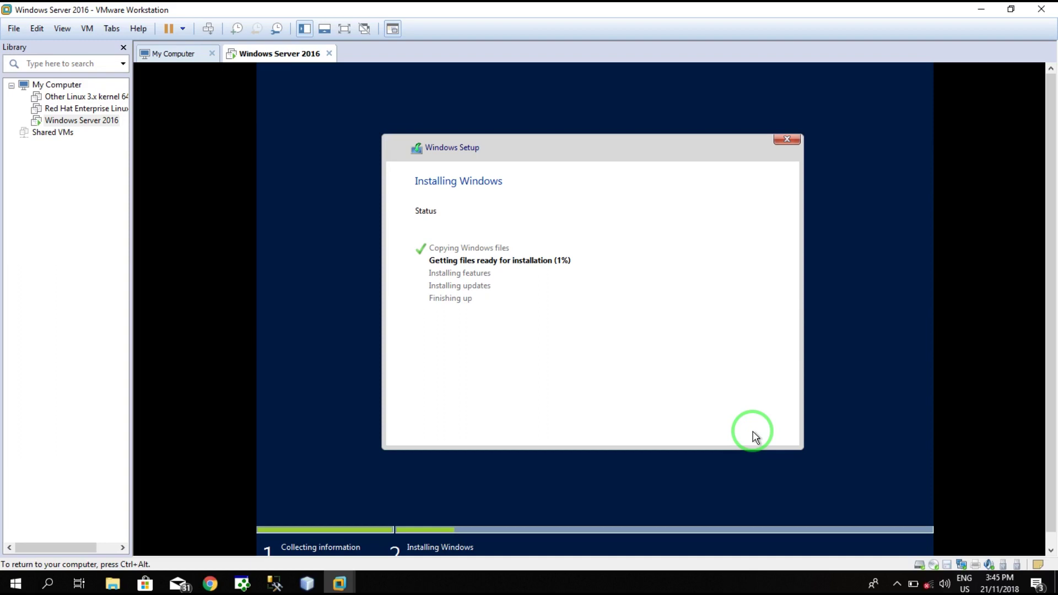
key("ctrl+alt")
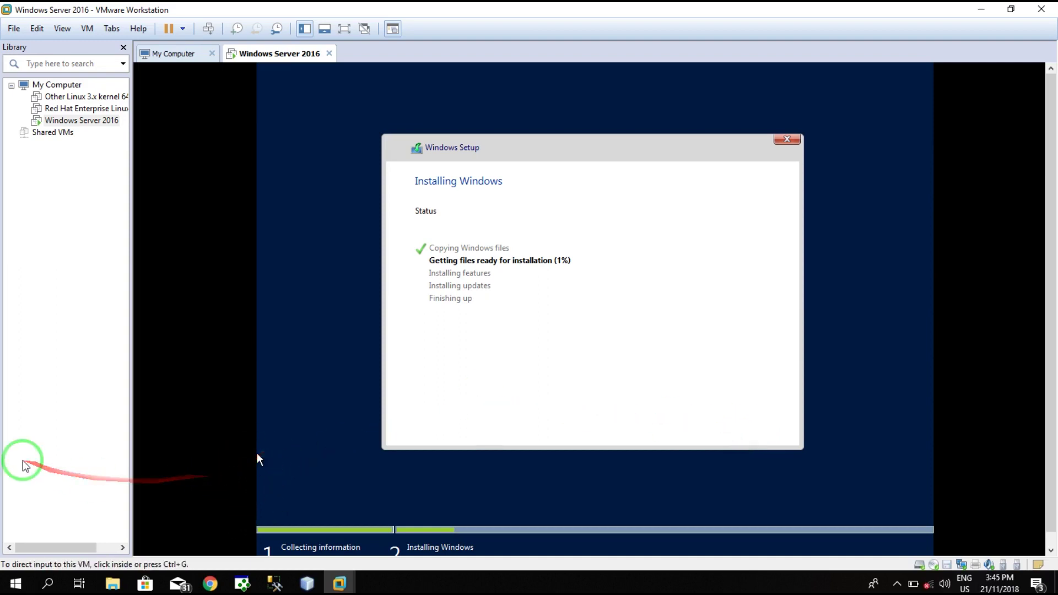
- Select the Windows Server 2016 VM, return input to its console, and minimize Workstation while setup runs
left_click(23, 461)
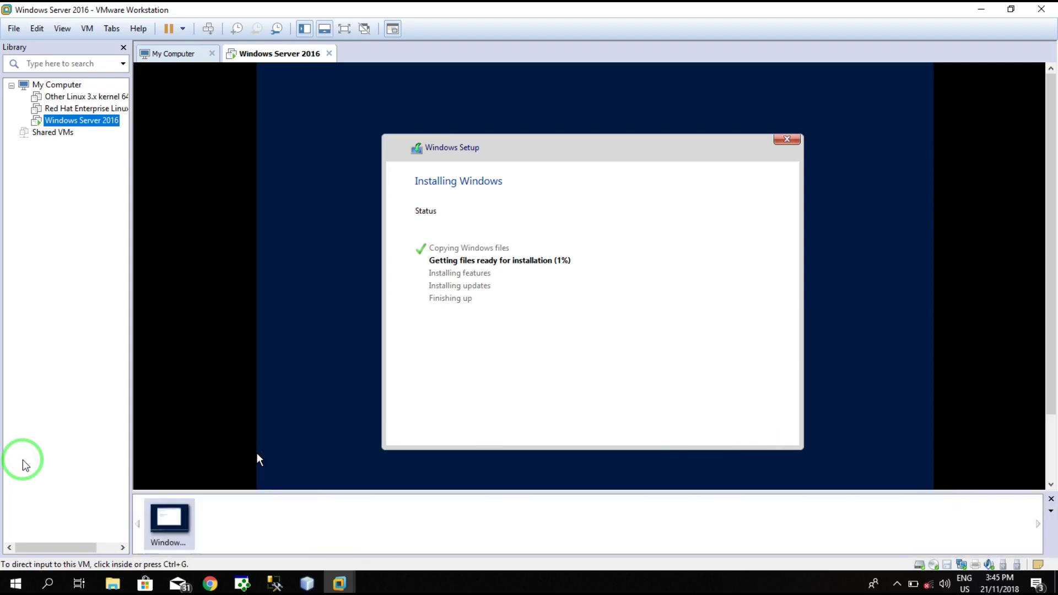
left_click(249, 446)
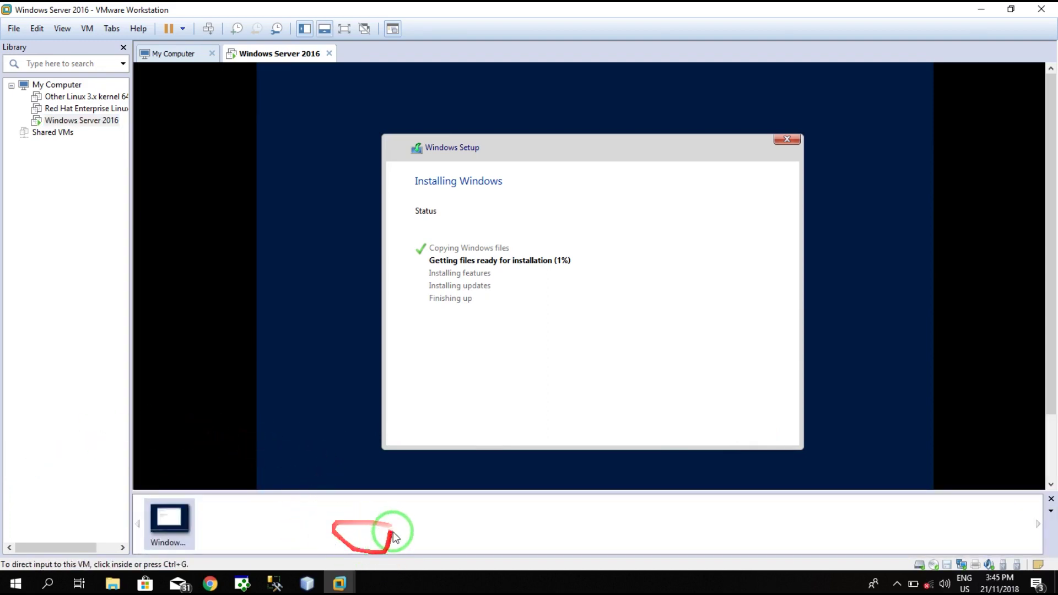
left_click(981, 9)
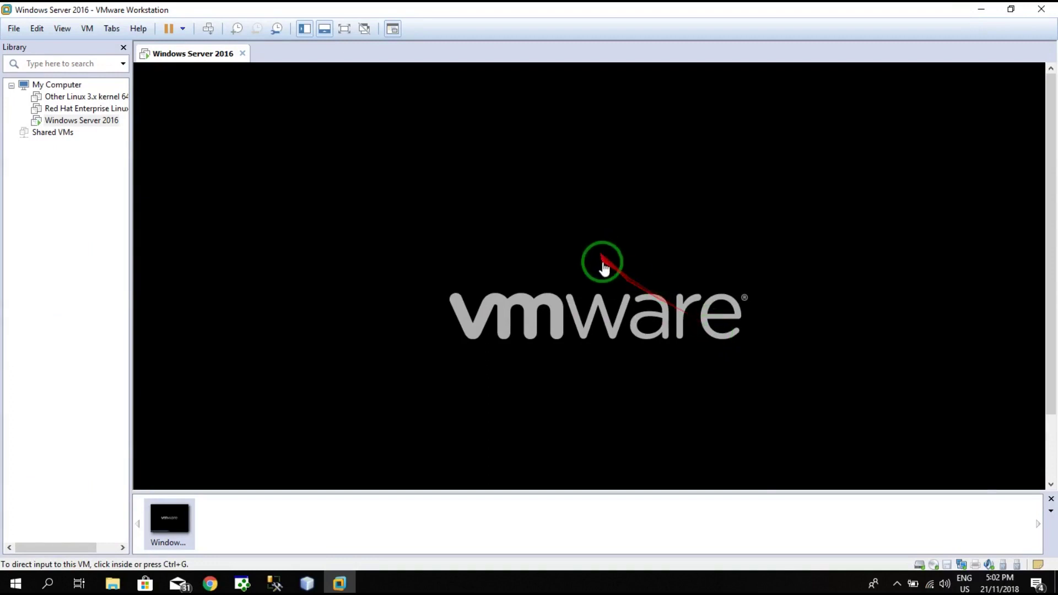
- Keep input in the VM through the reboot to the Windows startup screen, then release it
left_click(516, 220)
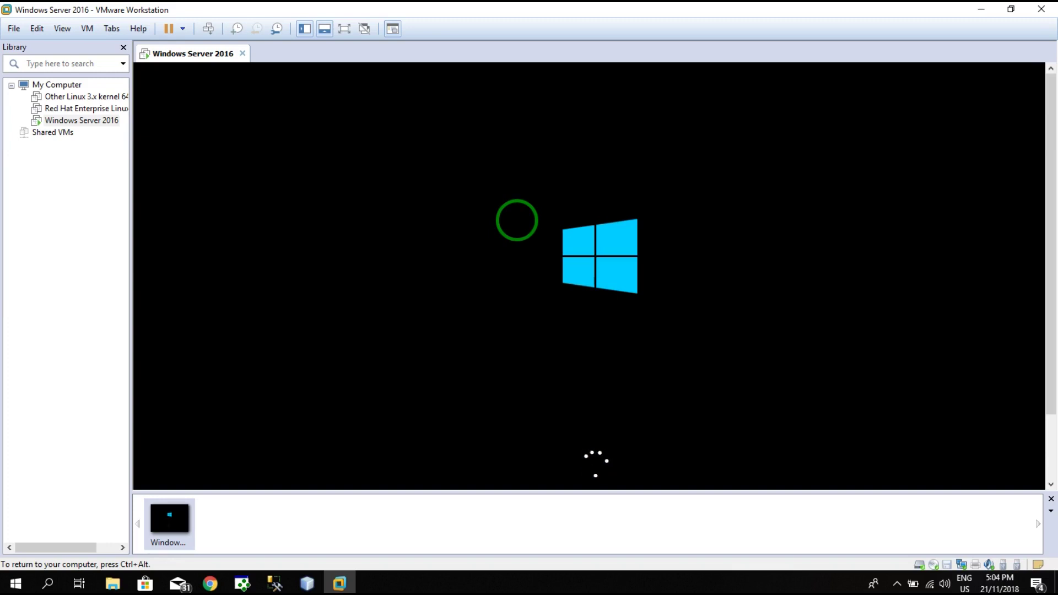
key("ctrl+alt")
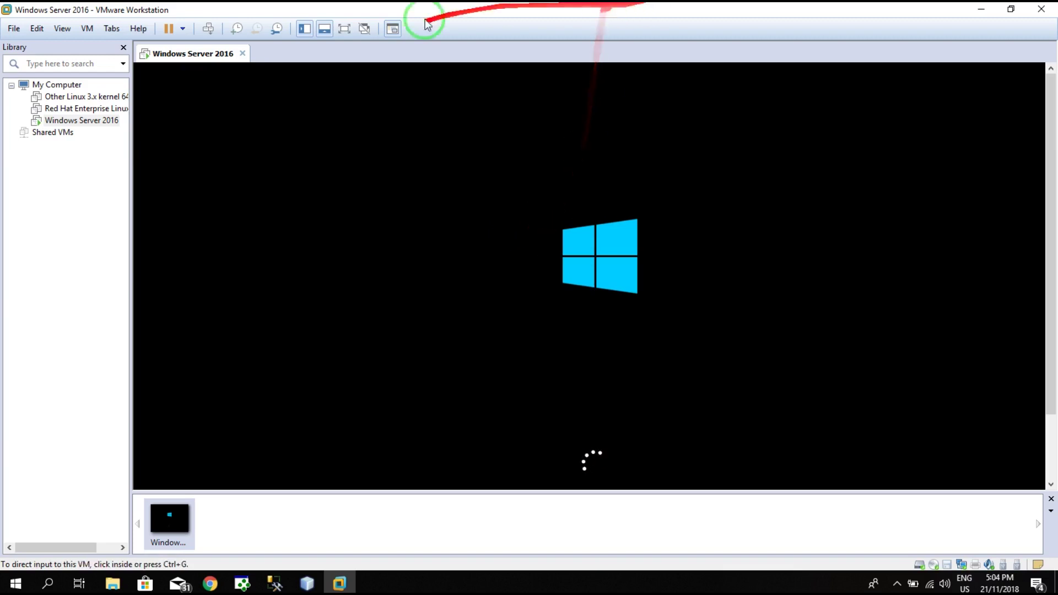
- Switch the VM to full screen and wait for the Customize settings password page
left_click(346, 29)
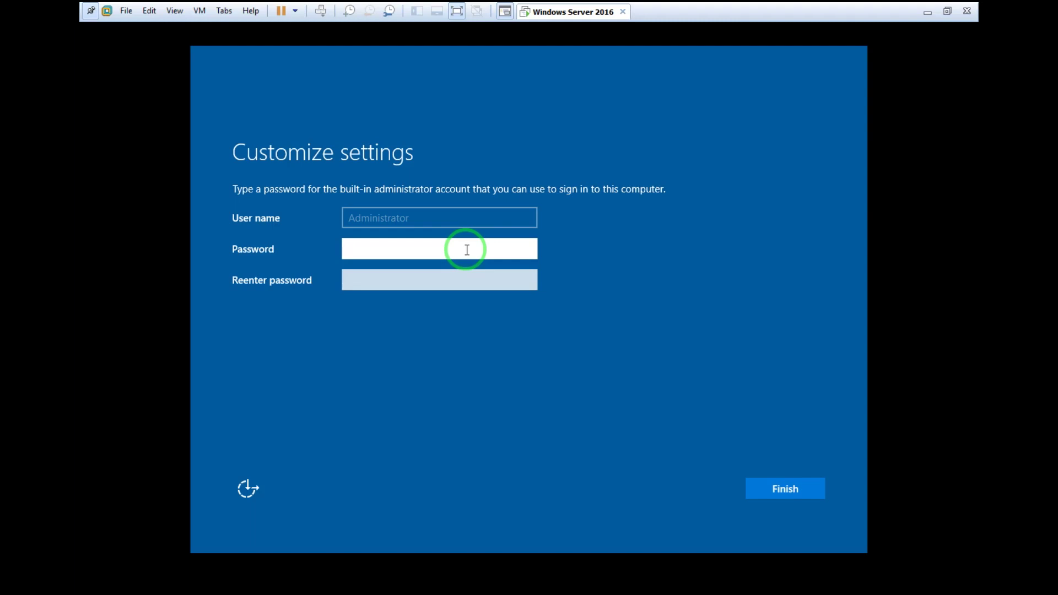
- Enter the Administrator password, then retype it in the Reenter password field
type("Pa$$w0rd!")
key("Tab")
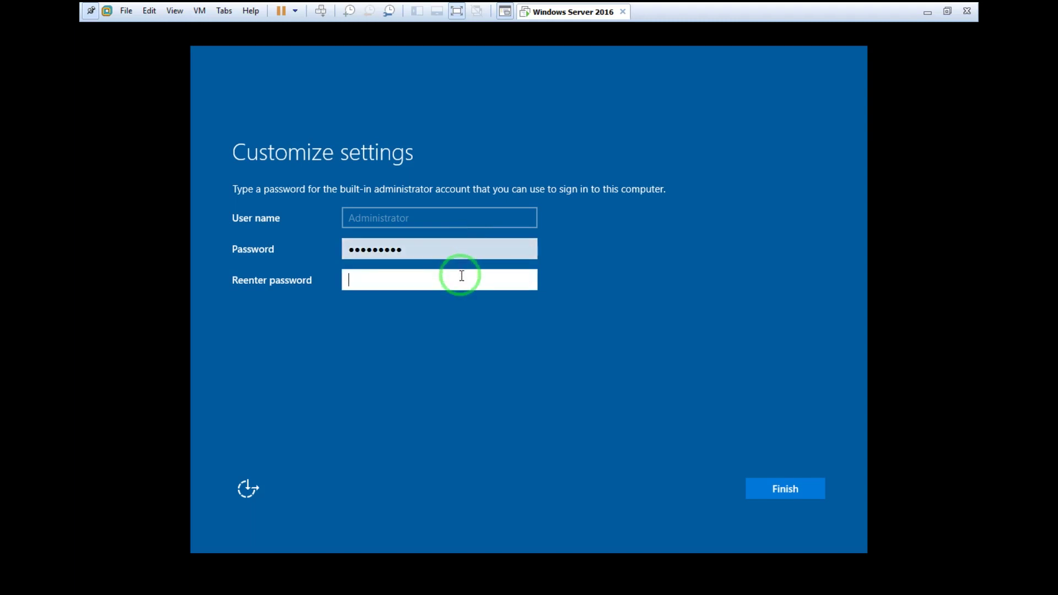
type("P@ss")
type("•••")
type("•••")
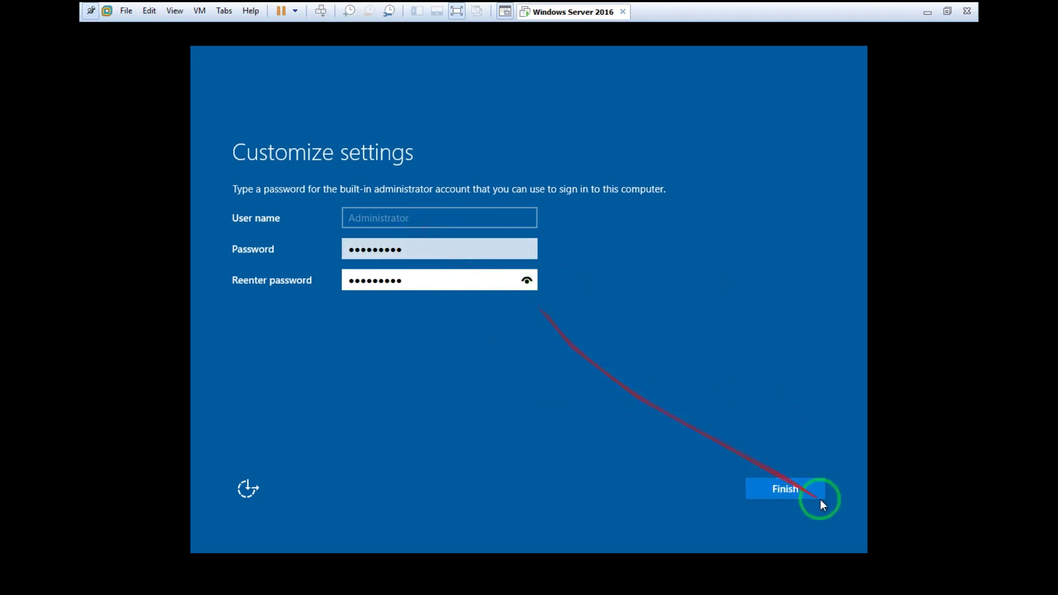
- Finish Customize settings with the new Administrator password and wait for the lock screen
left_click(798, 488)
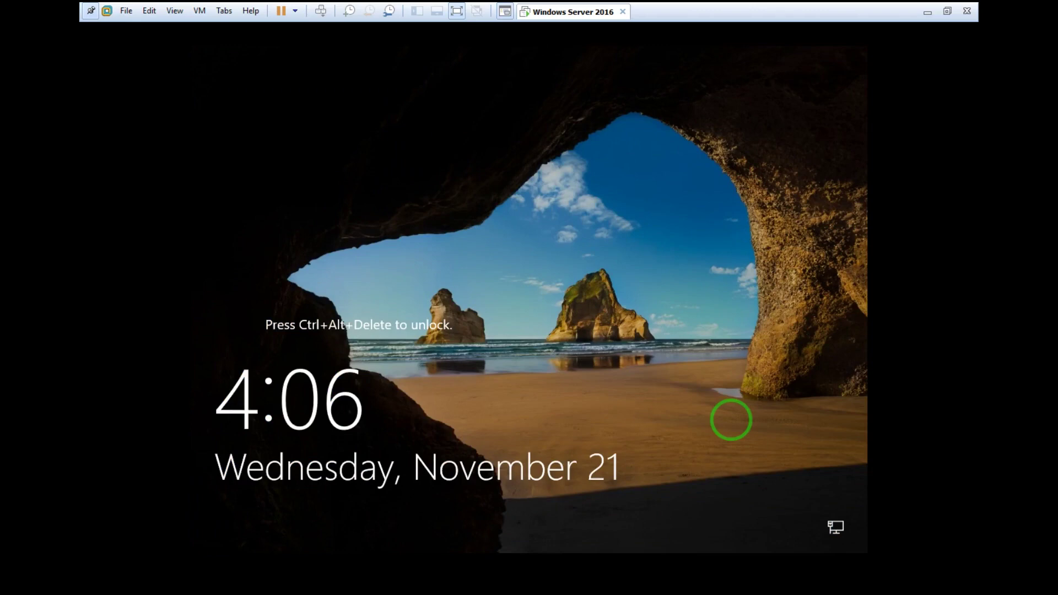
- Unlock with Ctrl+Alt+Insert and sign in as Administrator using the new password
key("ctrl+alt+Insert")
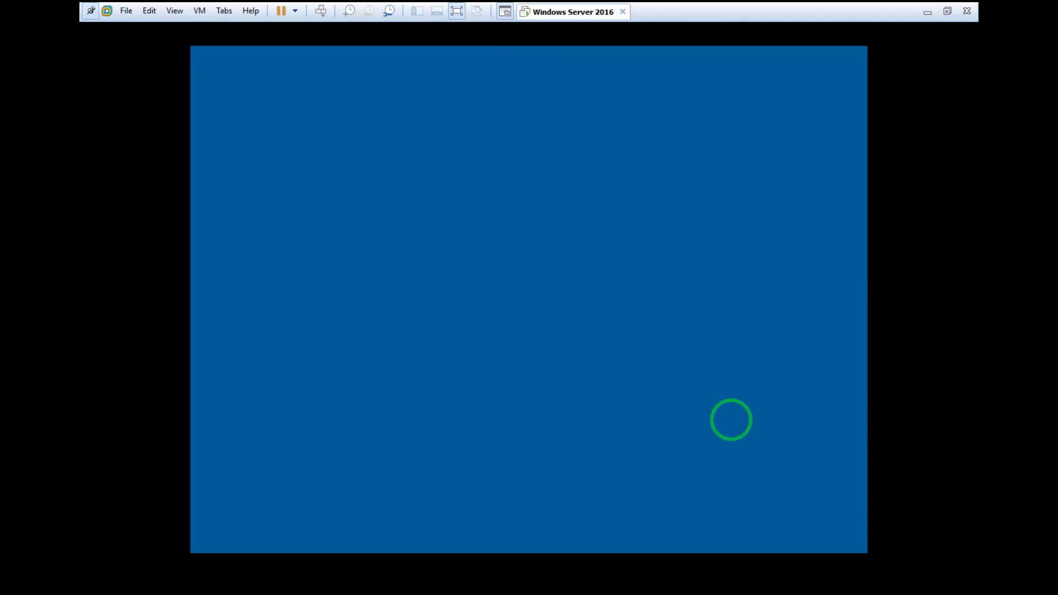
left_click(551, 508)
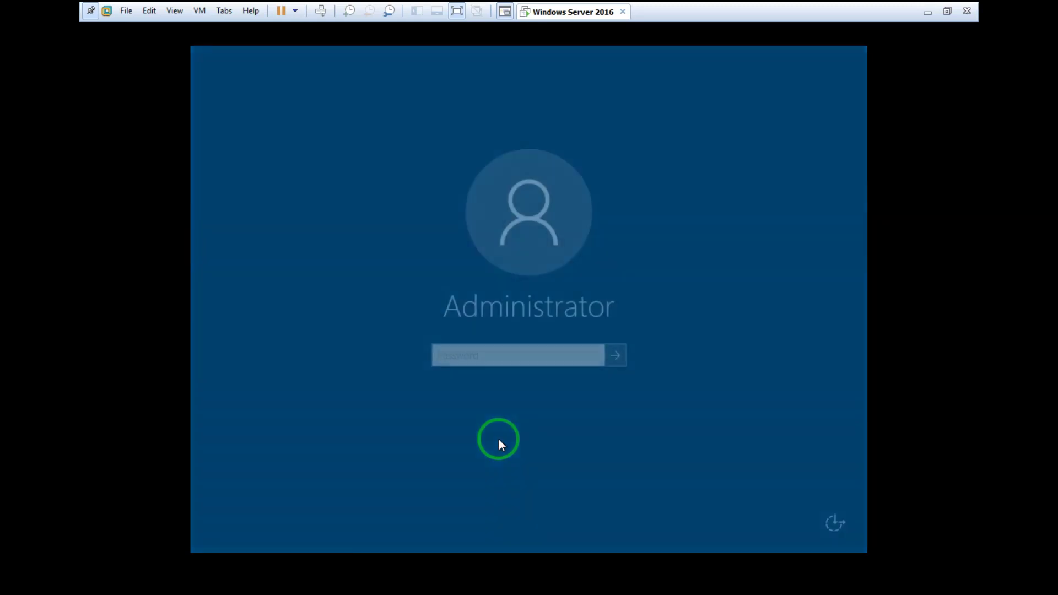
type("P@ss")
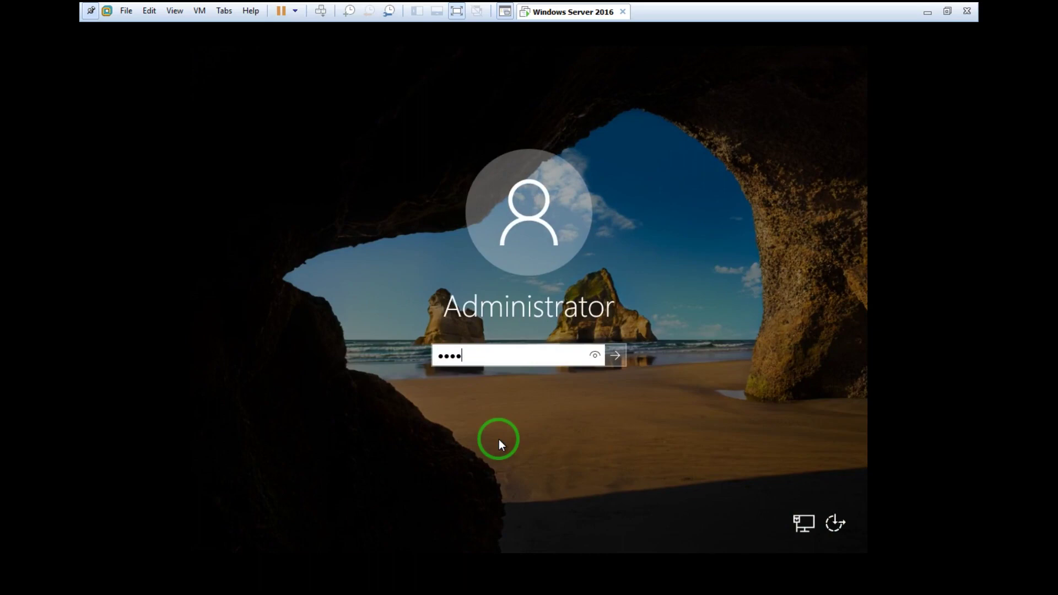
type("w0rd!")
key("Return")
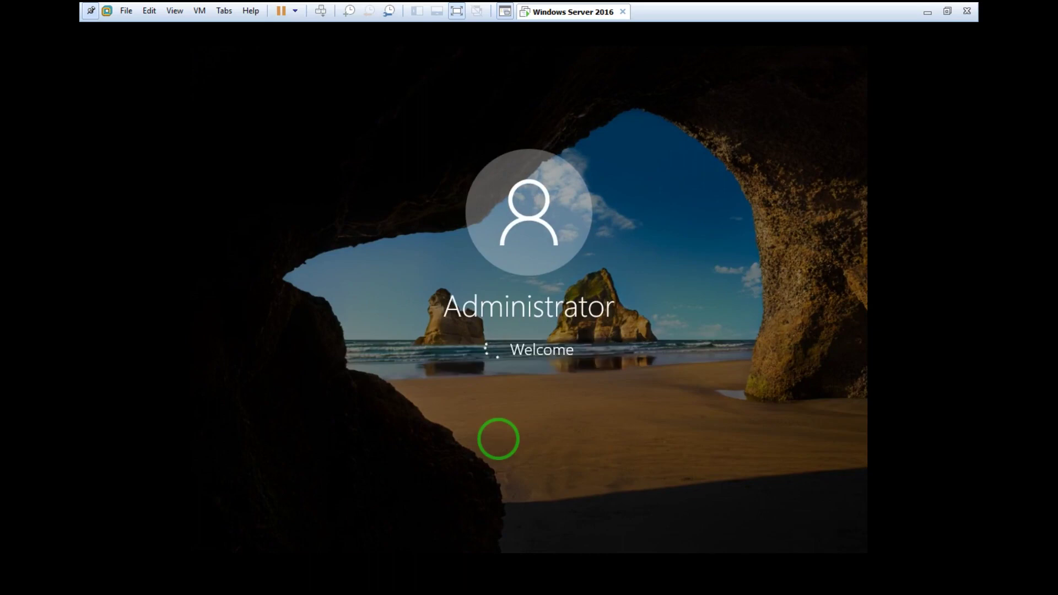